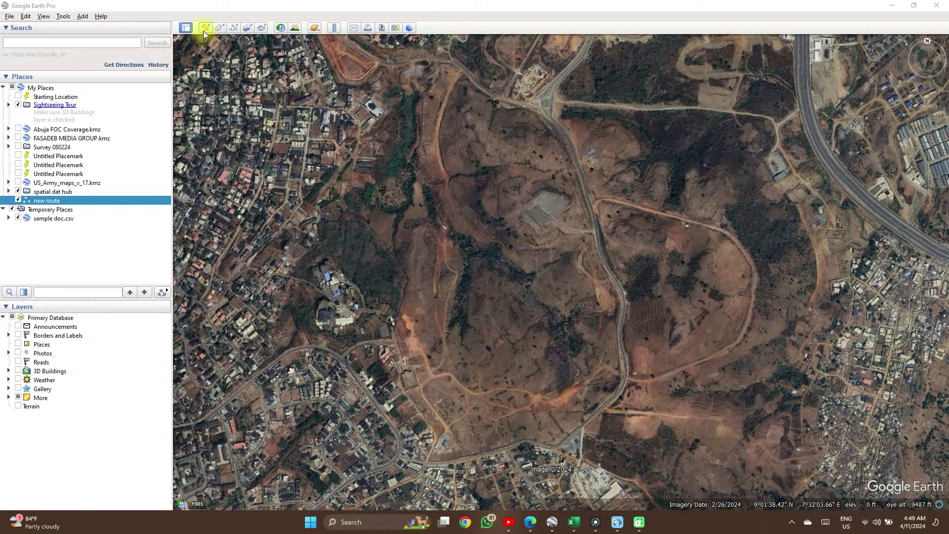
- Draw a new eight-point path from the dirt road in the northwest, curving clockwise around the hilly area to its southeast side
{"action": "left_click", "coordinate": [231, 29]}
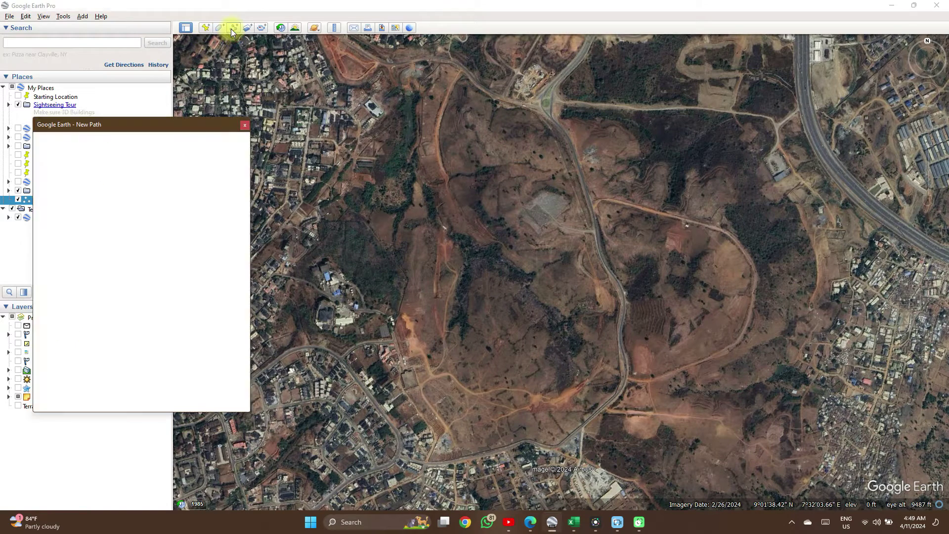
{"action": "left_click", "coordinate": [442, 116]}
{"action": "left_click", "coordinate": [595, 130]}
{"action": "left_click", "coordinate": [713, 149]}
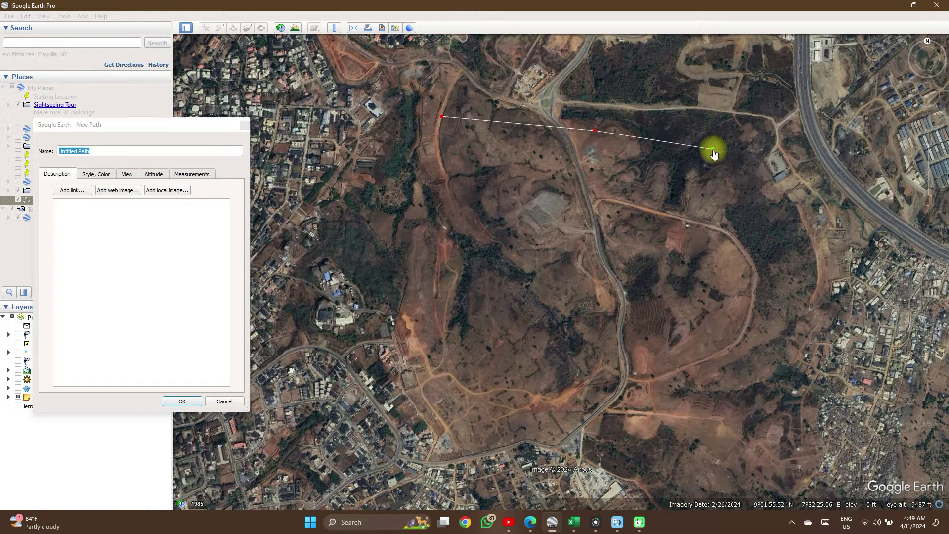
{"action": "left_click", "coordinate": [758, 203]}
{"action": "left_click", "coordinate": [773, 266]}
{"action": "left_click", "coordinate": [777, 325]}
{"action": "left_click", "coordinate": [758, 357]}
{"action": "left_click", "coordinate": [706, 381]}
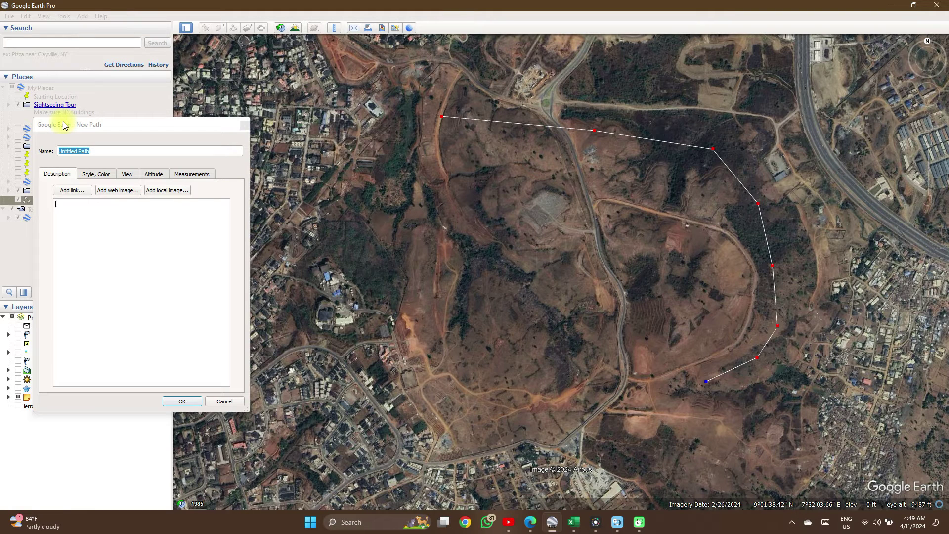
- Name the new path "spatial data hub" and save it to the places list
{"action": "left_click", "coordinate": [99, 151]}
{"action": "key", "text": "ctrl+BackSpace"}
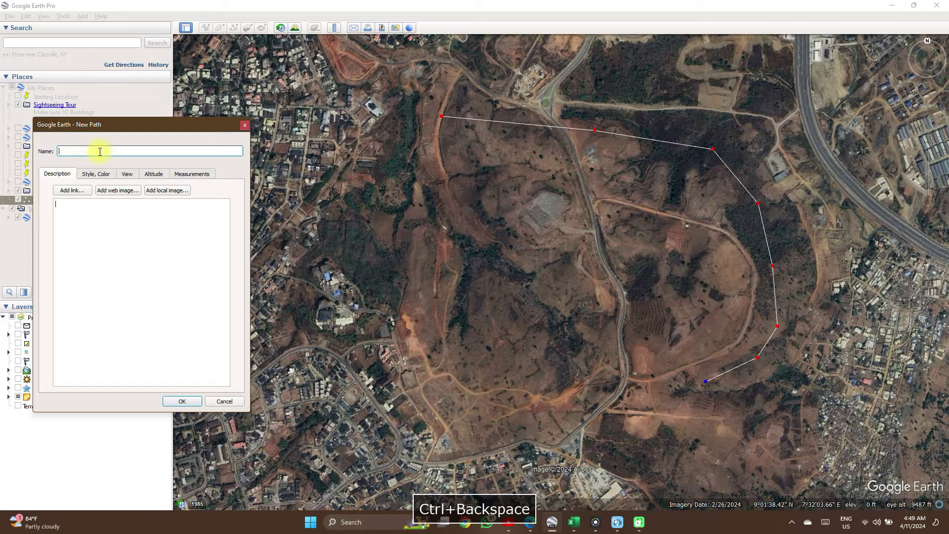
{"action": "type", "text": "spatial data hub"}
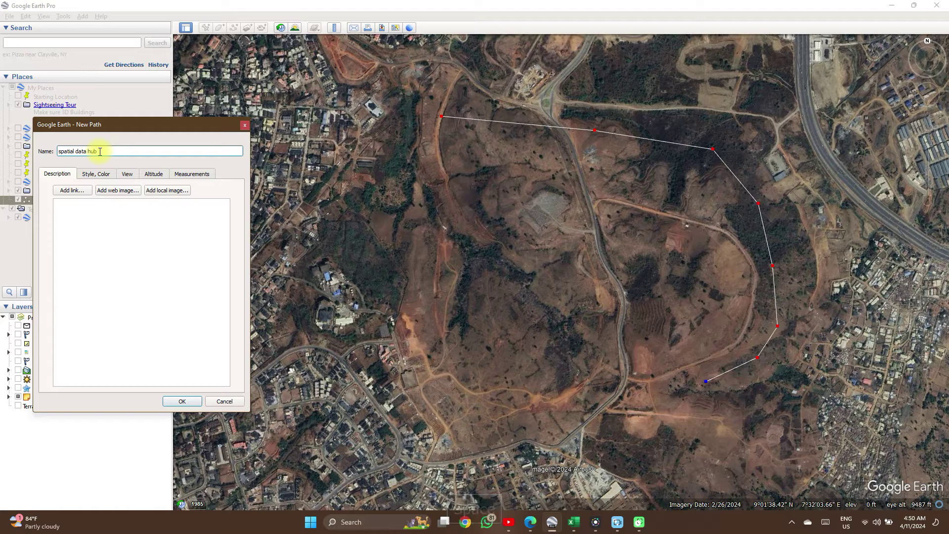
{"action": "left_click", "coordinate": [179, 402]}
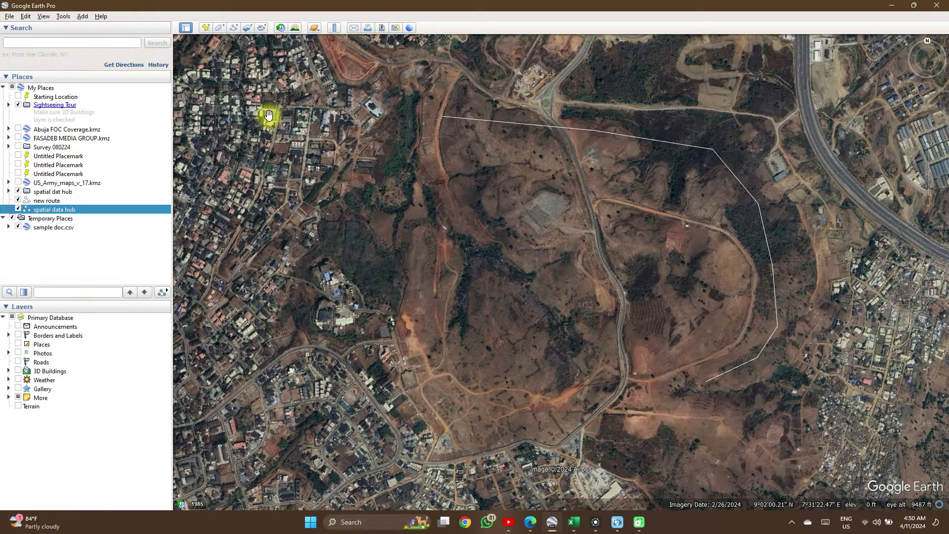
- Show the elevation profile of the spatial data hub path and view the path in its wider surroundings
{"action": "right_click", "coordinate": [88, 209]}
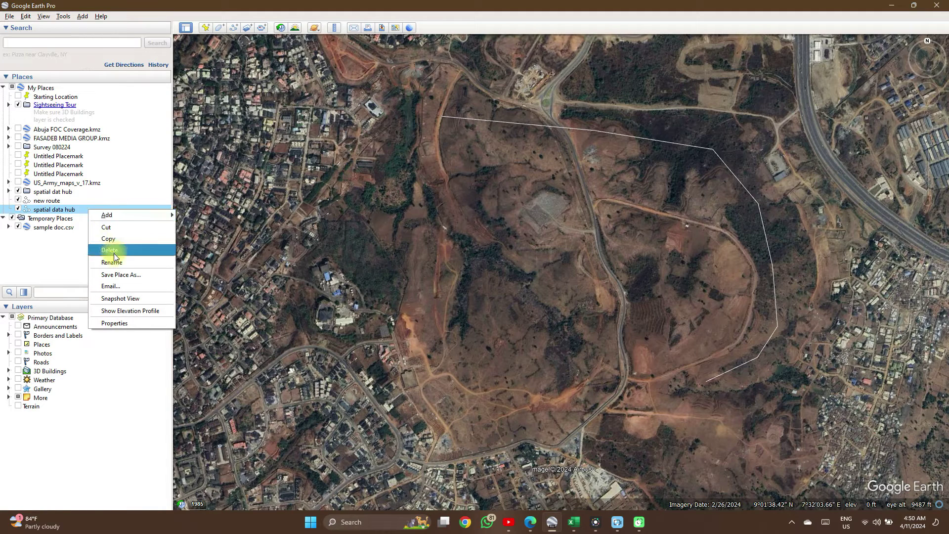
{"action": "left_click", "coordinate": [74, 210]}
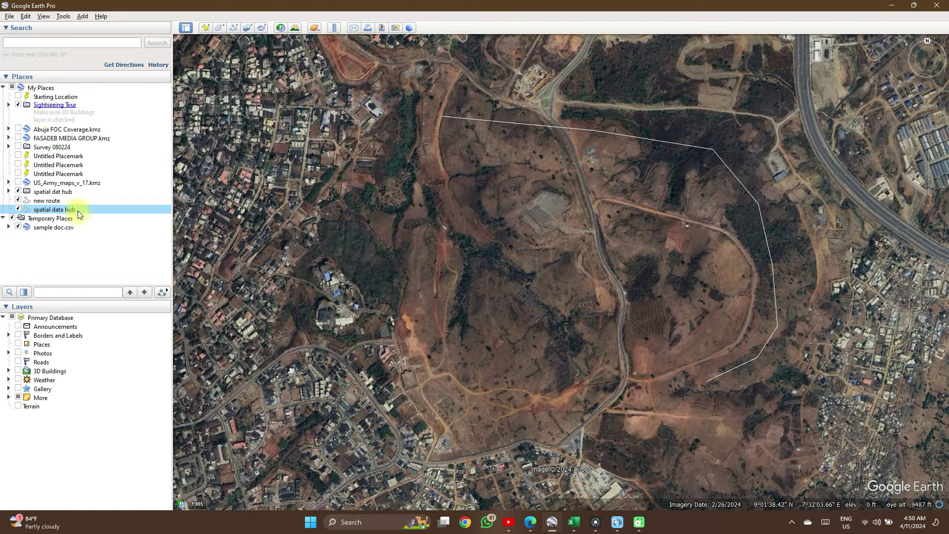
{"action": "right_click", "coordinate": [78, 210]}
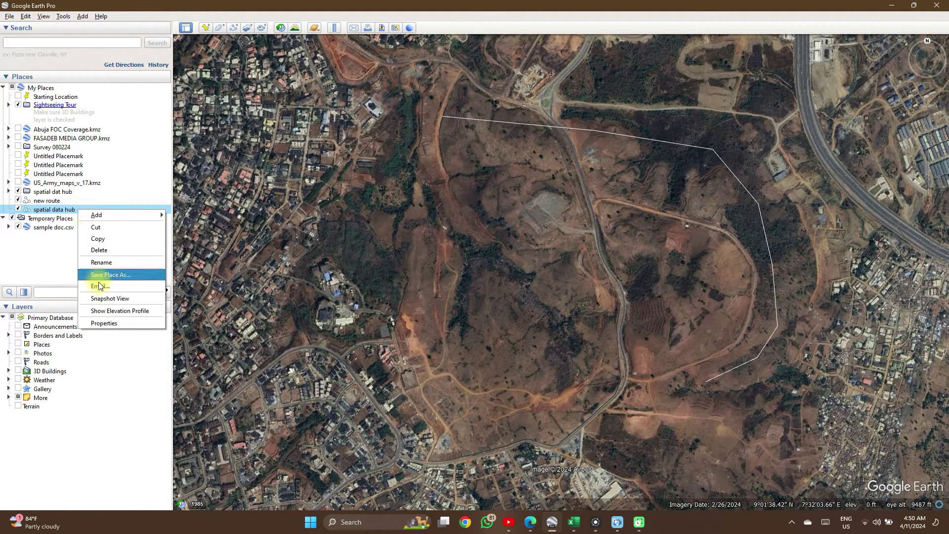
{"action": "left_click", "coordinate": [116, 311]}
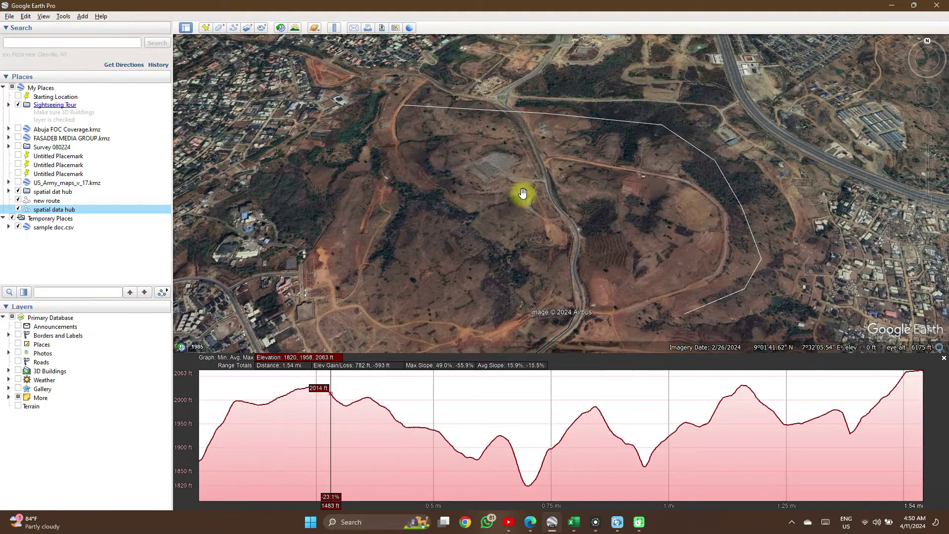
{"action": "scroll", "coordinate": [521, 195], "scroll_direction": "down", "scroll_amount": 3}
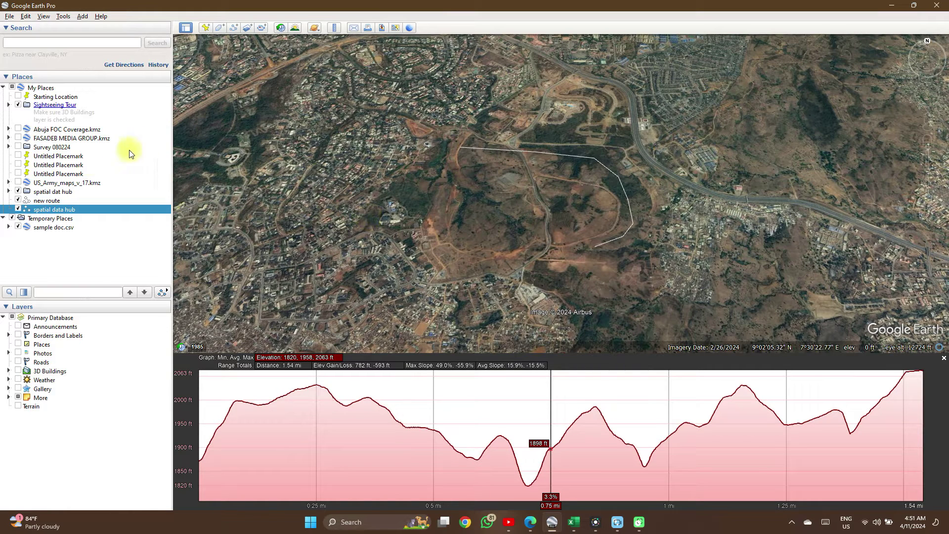
- Add a new folder named "my folder" to My Places
{"action": "right_click", "coordinate": [38, 90]}
{"action": "mouse_move", "coordinate": [94, 94]}
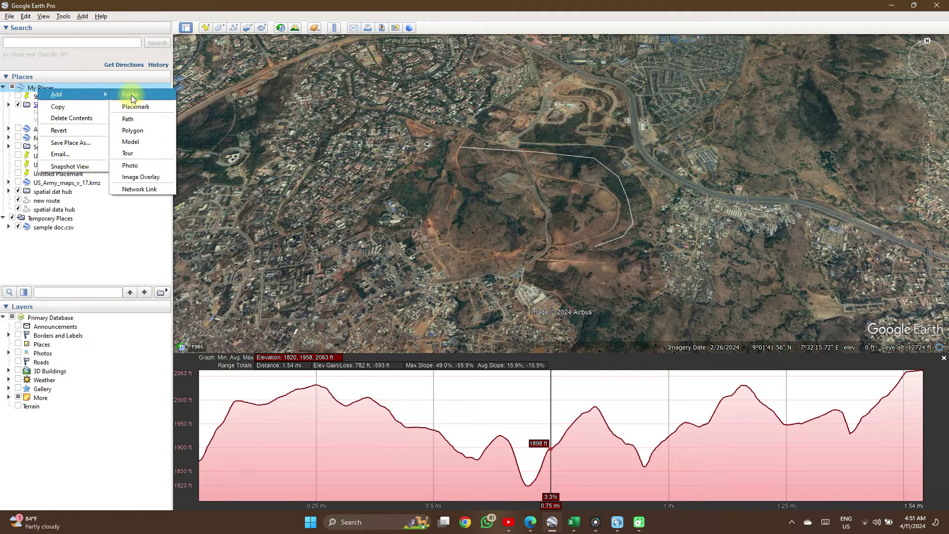
{"action": "left_click", "coordinate": [131, 95]}
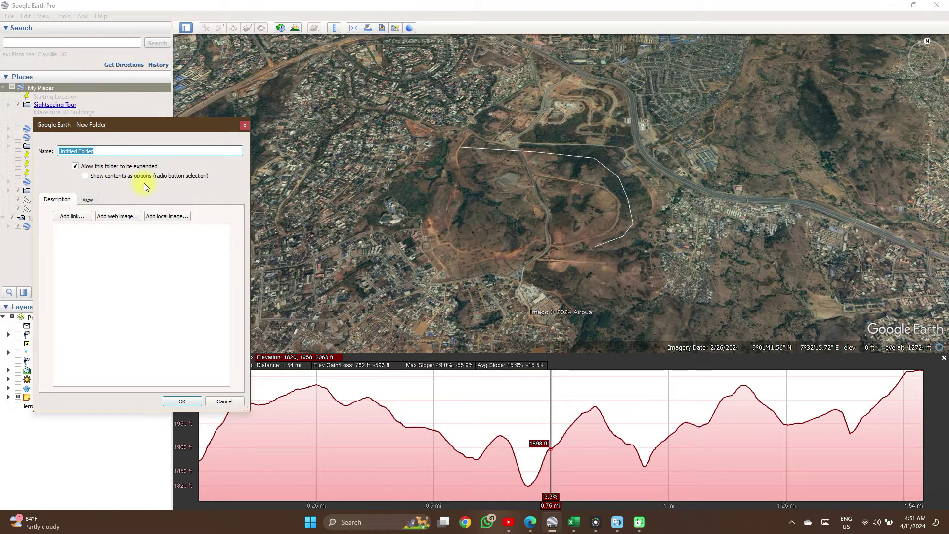
{"action": "type", "text": "my folder"}
{"action": "key", "text": "Return"}
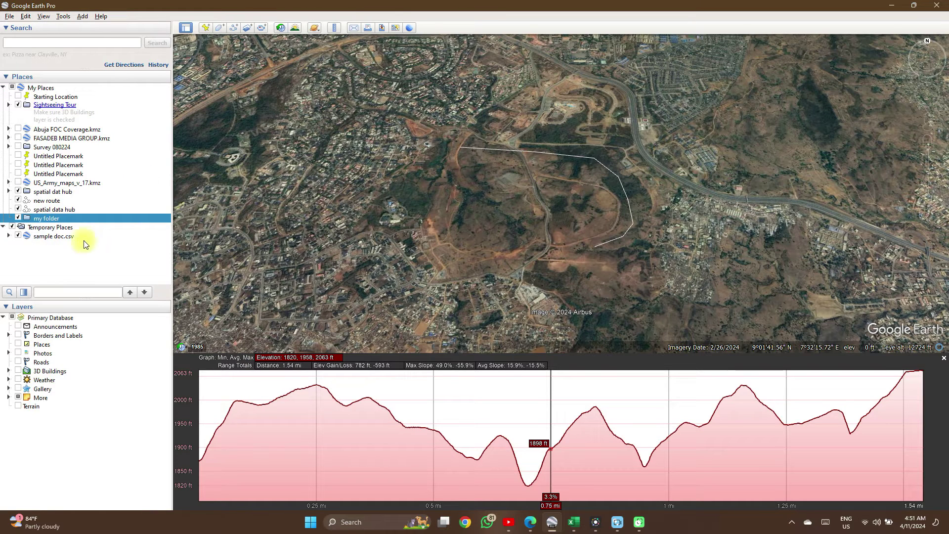
- Add two placemarks with the default name and location to "my folder", then select the folder
{"action": "left_click", "coordinate": [205, 28]}
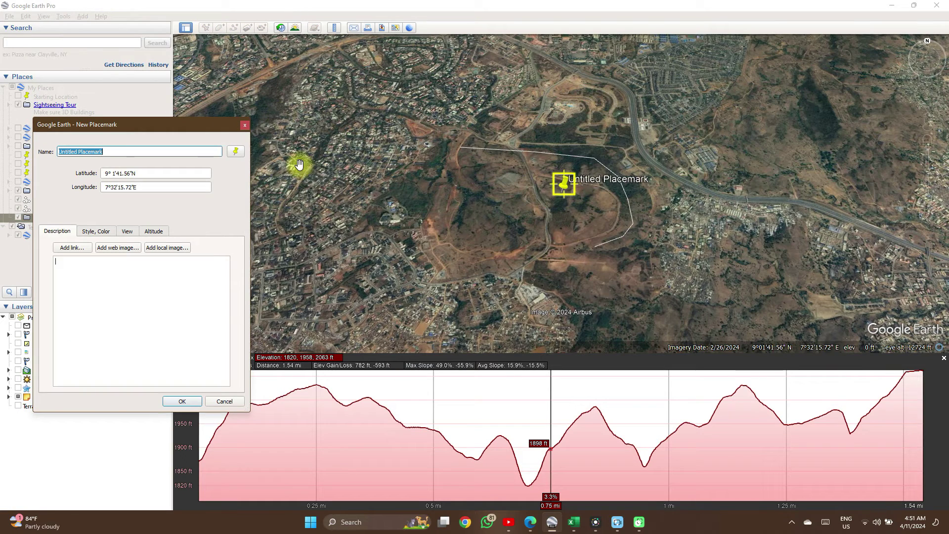
{"action": "left_click", "coordinate": [182, 401]}
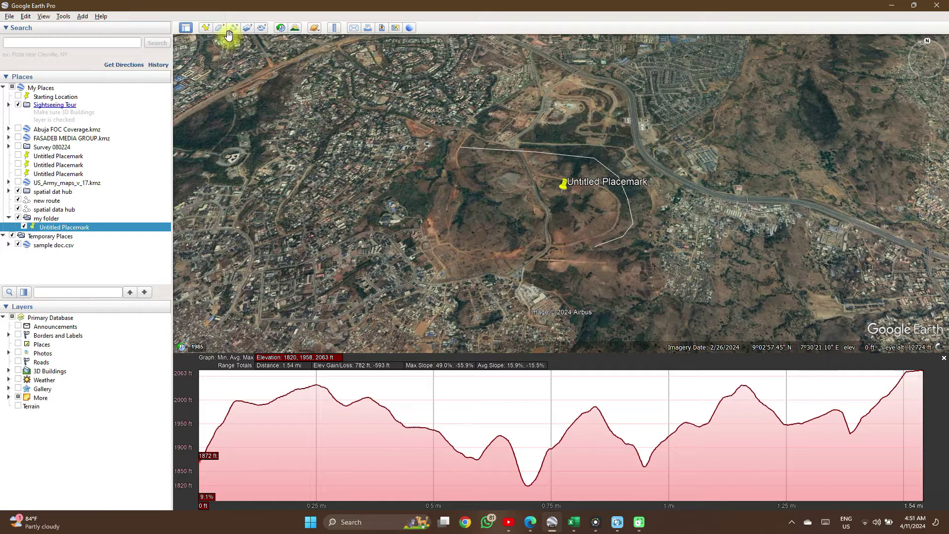
{"action": "left_click", "coordinate": [205, 28]}
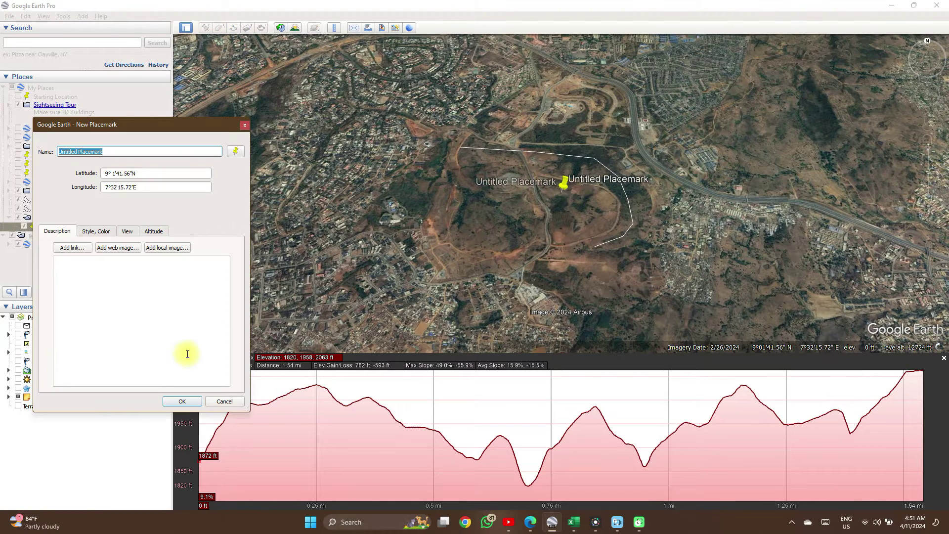
{"action": "left_click", "coordinate": [187, 402]}
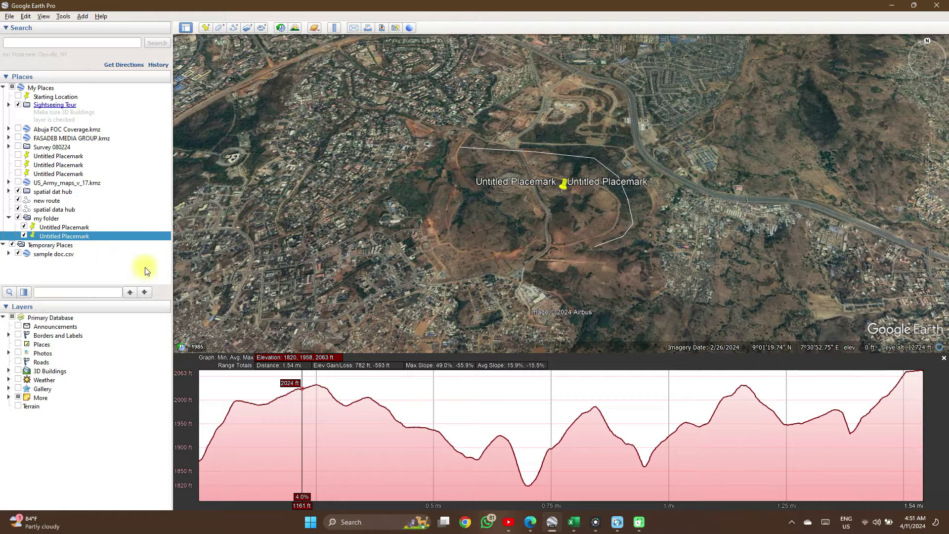
{"action": "left_click", "coordinate": [66, 220]}
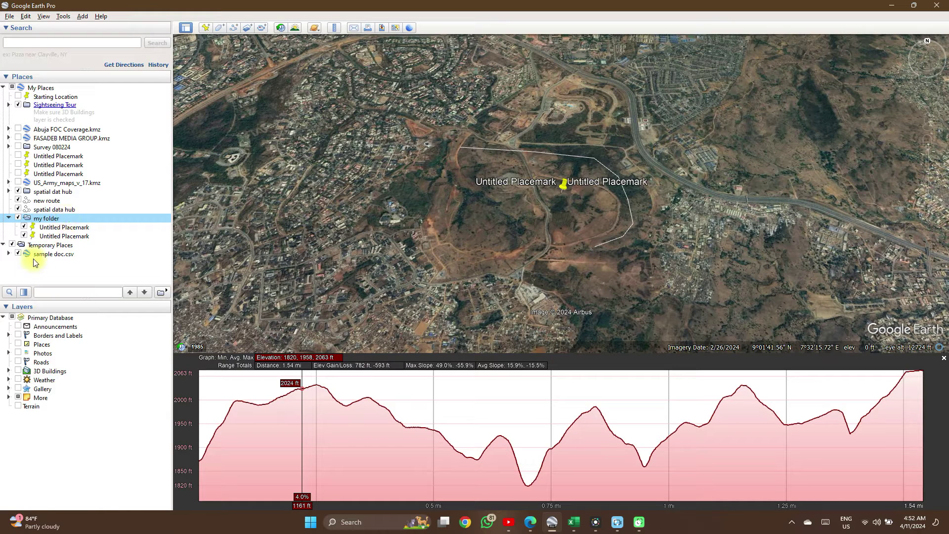
- Save the spatial data hub path as a KMZ file named "spatial data route" in the Google earth images folder
{"action": "left_click", "coordinate": [47, 210]}
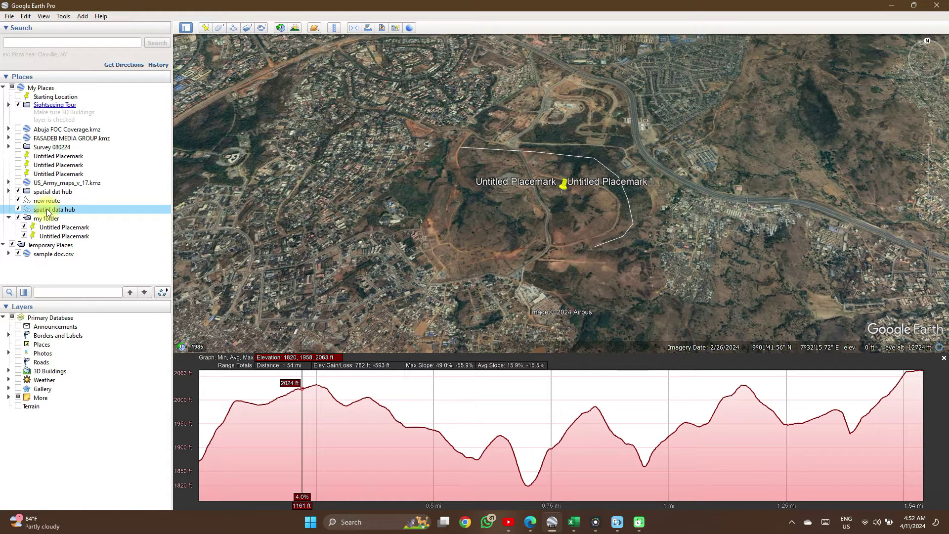
{"action": "right_click", "coordinate": [48, 212]}
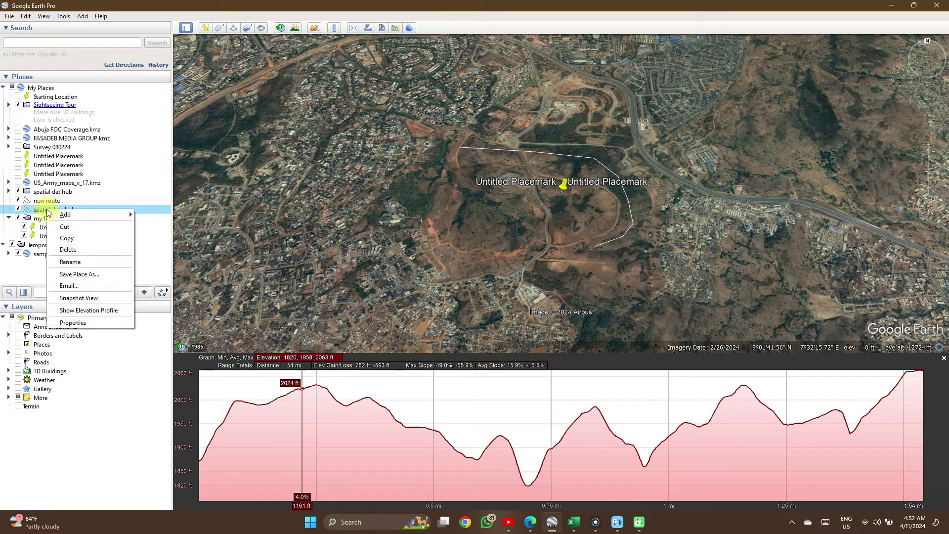
{"action": "left_click", "coordinate": [108, 277]}
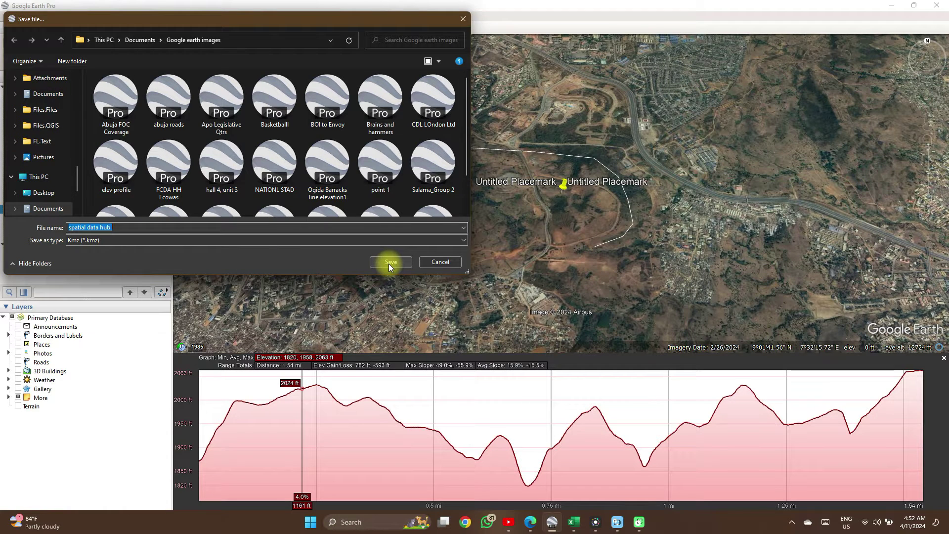
{"action": "key", "text": "End"}
{"action": "key", "text": "ctrl+BackSpace"}
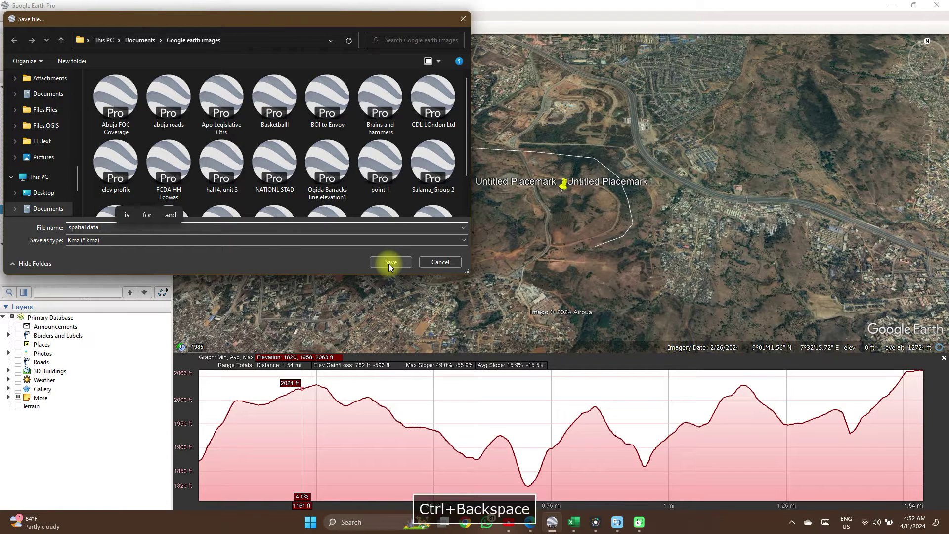
{"action": "type", "text": "route"}
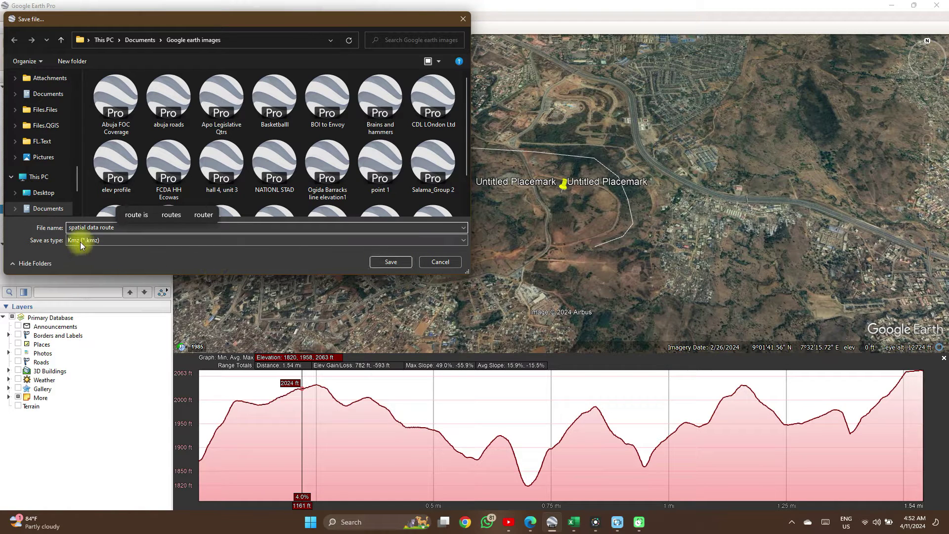
{"action": "left_click", "coordinate": [391, 264]}
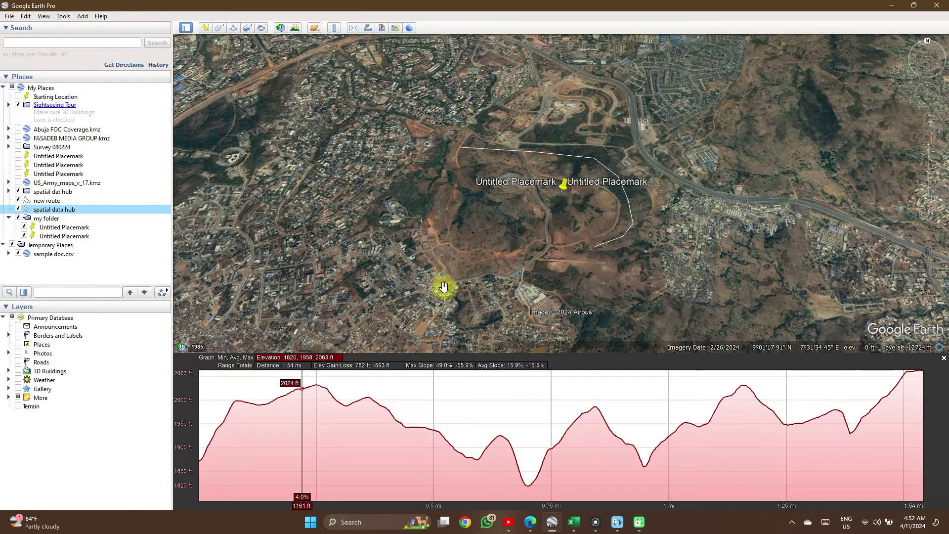
- Switch to Microsoft Edge and bring up the already open GPS Visualizer elevation page
{"action": "left_click", "coordinate": [530, 522]}
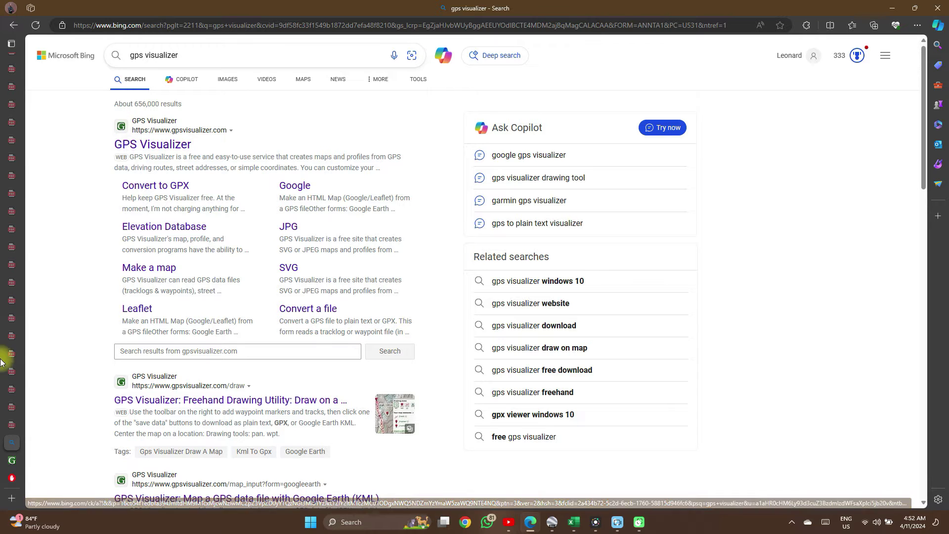
{"action": "mouse_move", "coordinate": [12, 460]}
{"action": "left_click", "coordinate": [26, 465]}
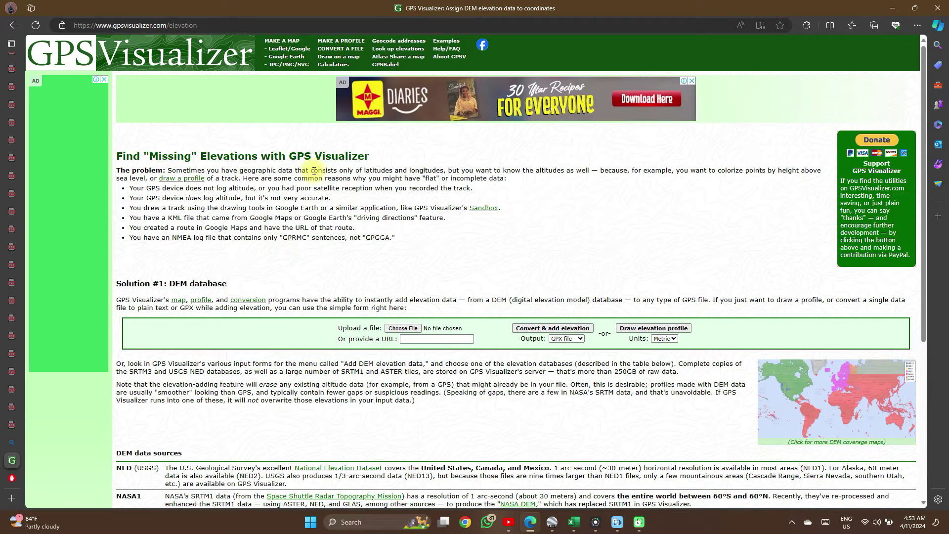
- Choose "spatial data route" from the Google earth images folder as the file to upload for the DEM elevation conversion
{"action": "scroll", "coordinate": [330, 226], "scroll_direction": "down", "scroll_amount": 1}
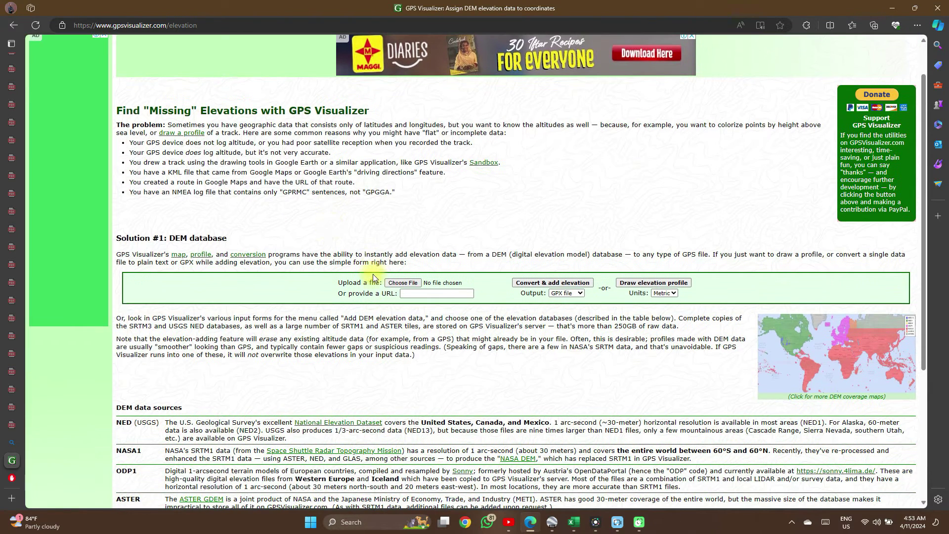
{"action": "left_click", "coordinate": [412, 286]}
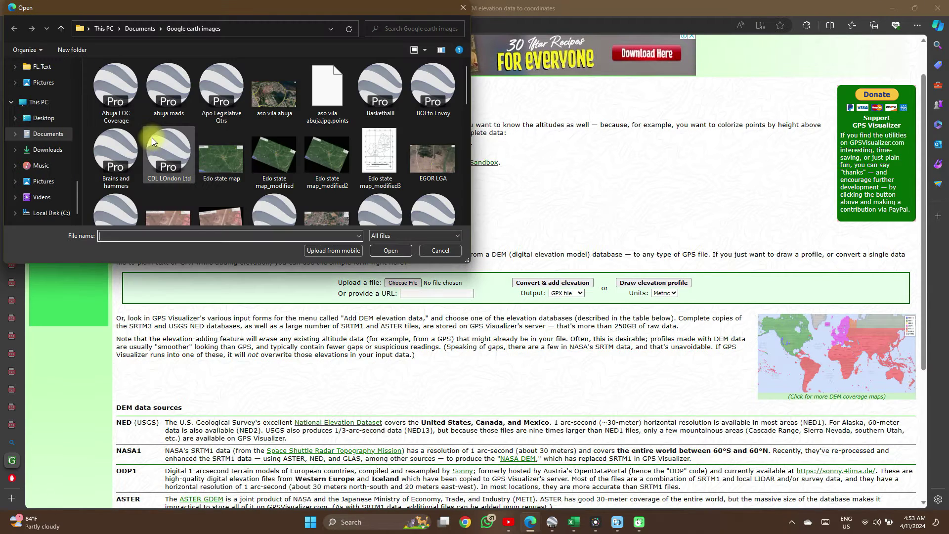
{"action": "scroll", "coordinate": [234, 179], "scroll_direction": "down", "scroll_amount": 3}
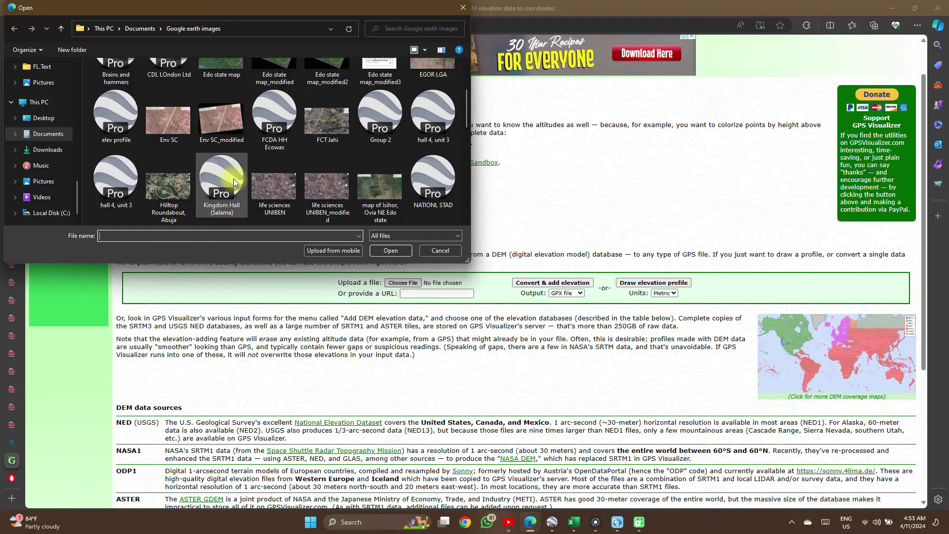
{"action": "type", "text": "s"}
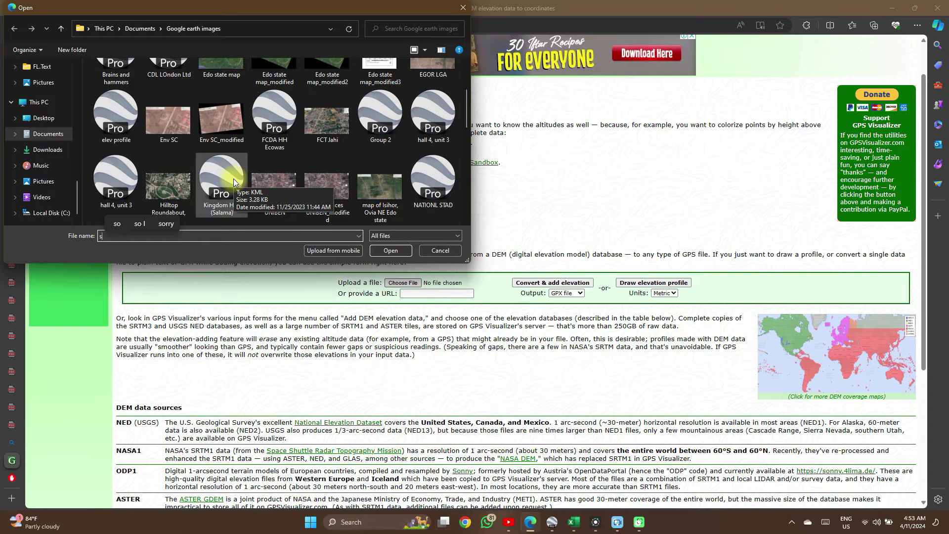
{"action": "type", "text": "p"}
{"action": "scroll", "coordinate": [352, 180], "scroll_direction": "down", "scroll_amount": 7}
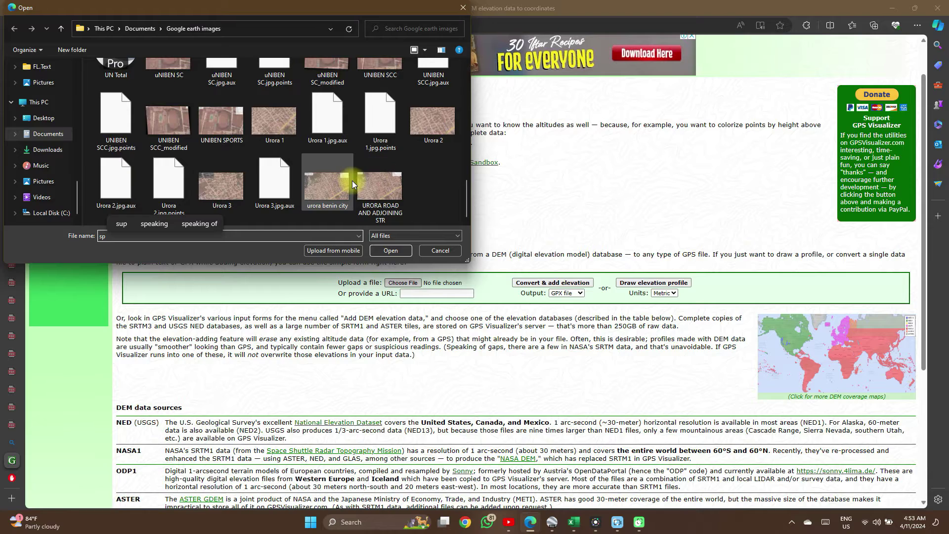
{"action": "scroll", "coordinate": [353, 182], "scroll_direction": "up", "scroll_amount": 2}
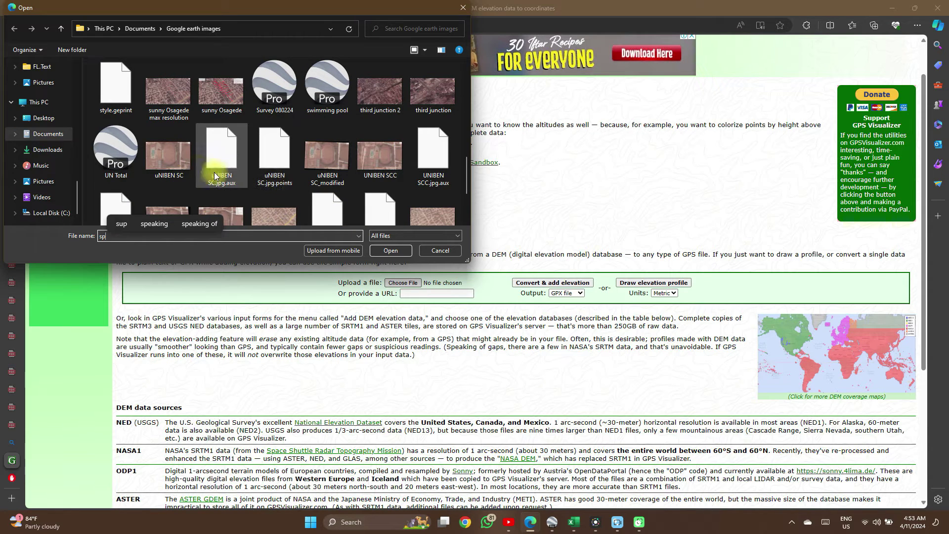
{"action": "scroll", "coordinate": [163, 131], "scroll_direction": "up", "scroll_amount": 1}
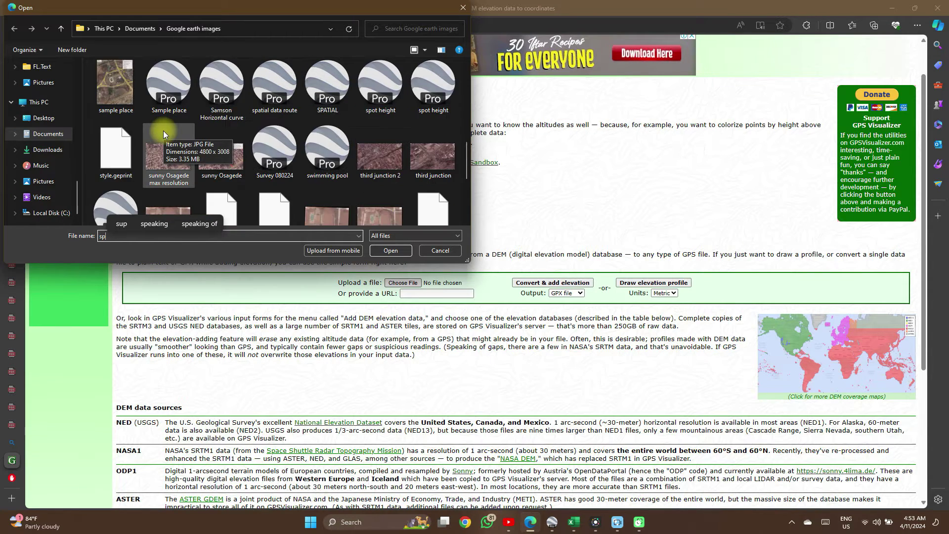
{"action": "left_click", "coordinate": [258, 102]}
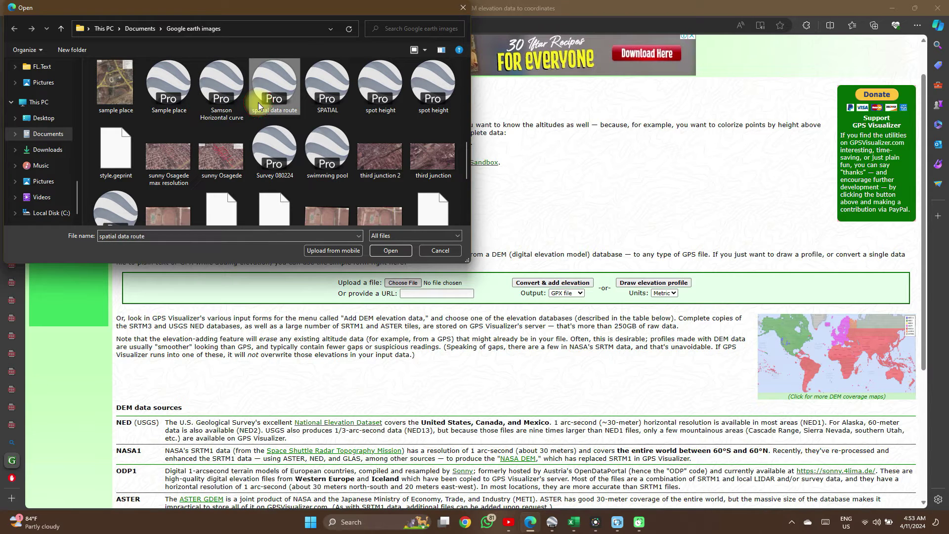
{"action": "left_click", "coordinate": [402, 254]}
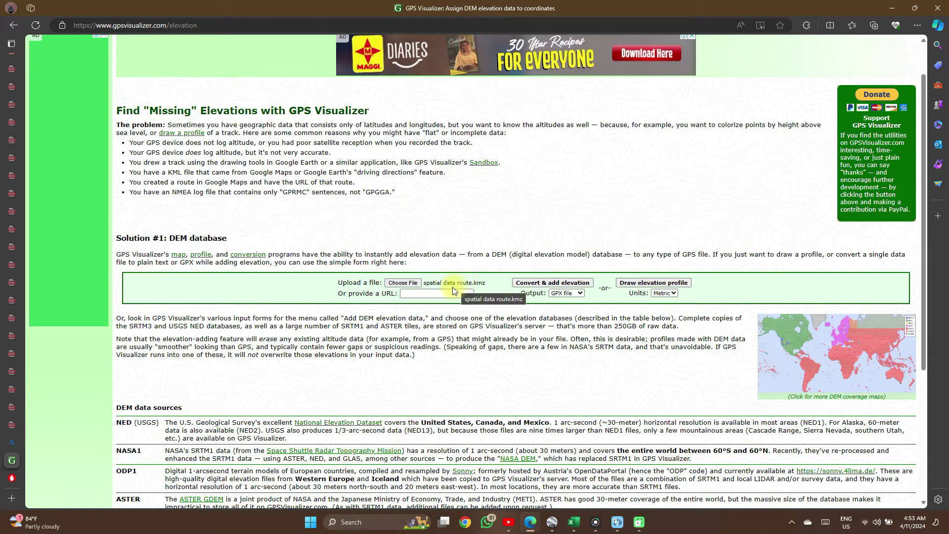
- Convert the chosen file with elevation added, using Plain text output, and download the resulting text file
{"action": "left_click", "coordinate": [573, 294]}
{"action": "left_click", "coordinate": [569, 310]}
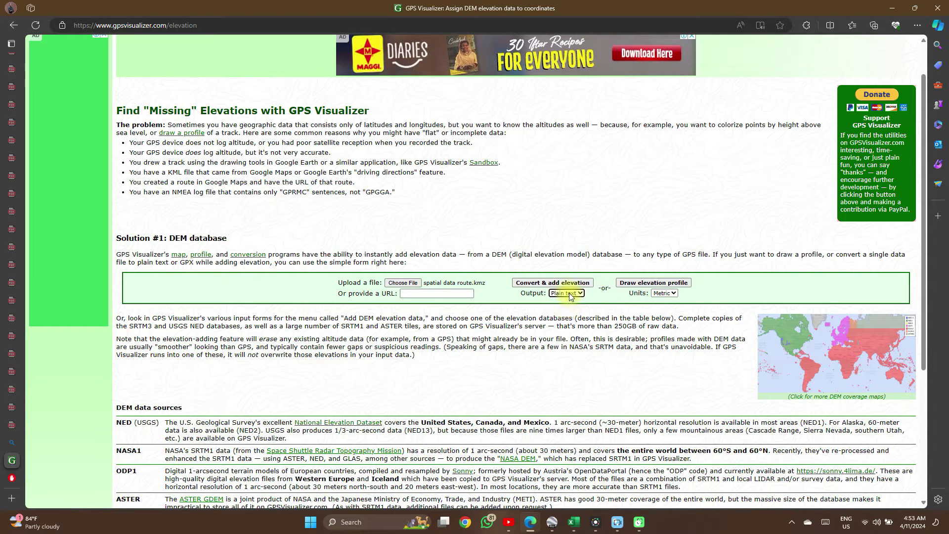
{"action": "left_click", "coordinate": [568, 284]}
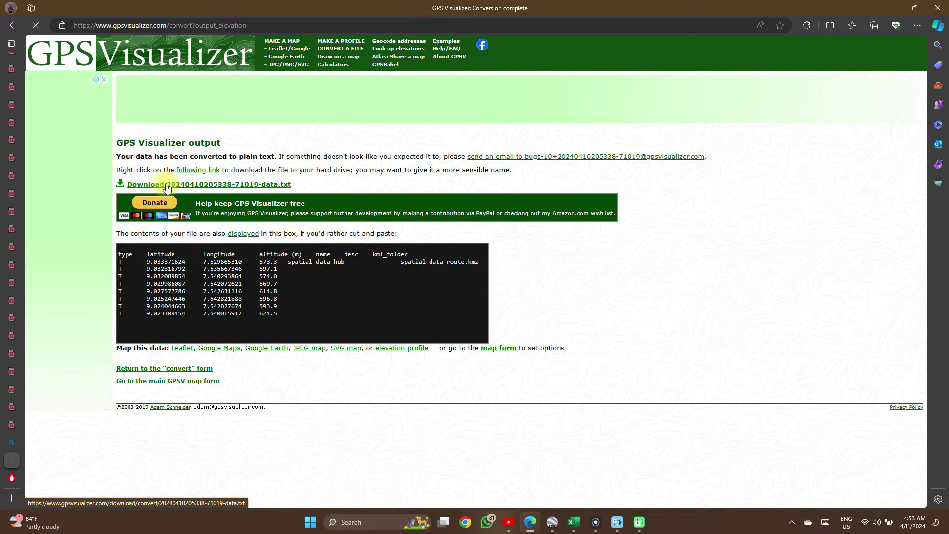
{"action": "left_click", "coordinate": [166, 185]}
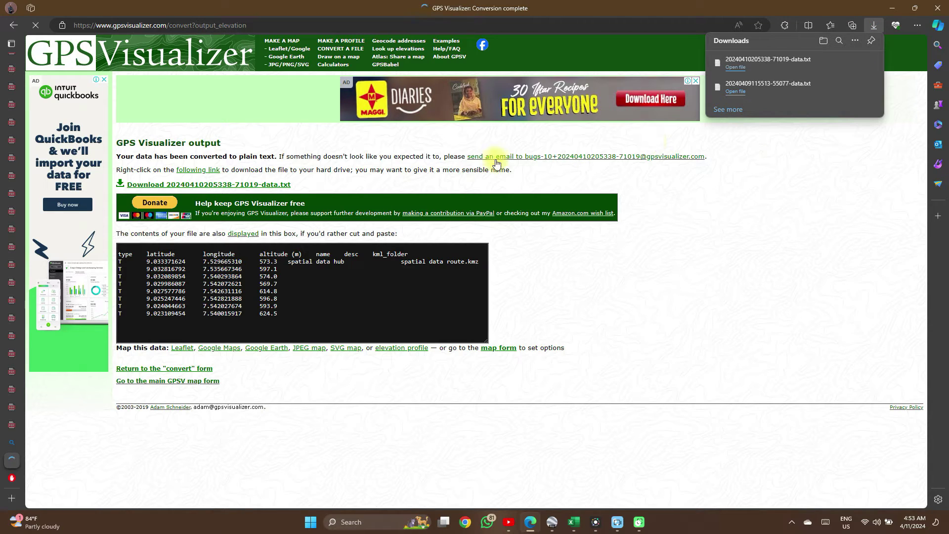
- Leave the browser and Google Earth Pro and switch to Excel with the Book1 workbook
{"action": "left_click", "coordinate": [891, 8]}
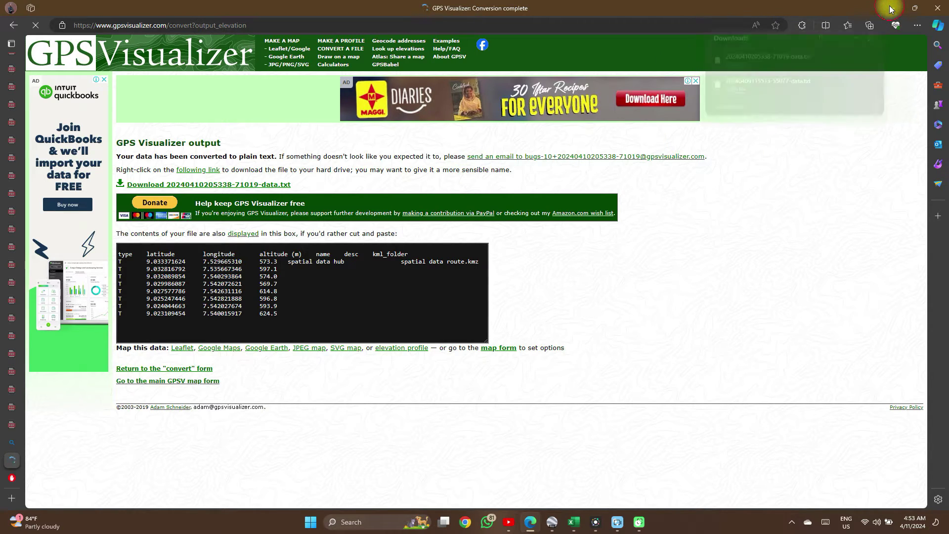
{"action": "left_click", "coordinate": [891, 9]}
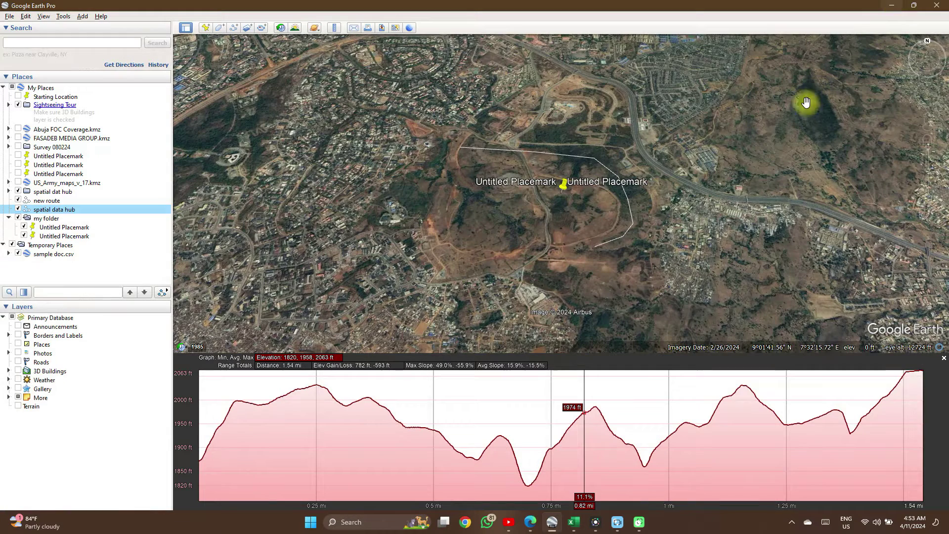
{"action": "left_click", "coordinate": [573, 521]}
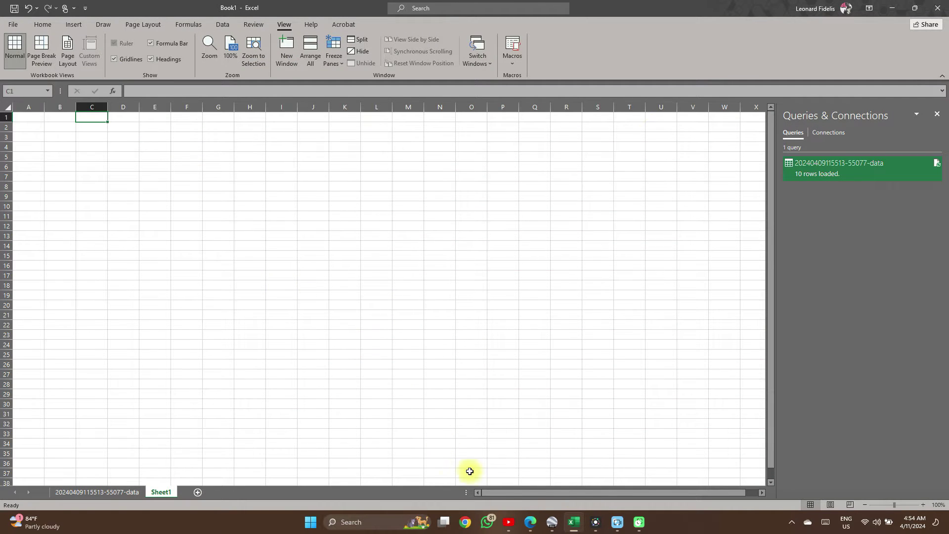
- Switch back to Microsoft Edge to review the converted latitude, longitude and altitude text, and return to Excel
{"action": "left_click", "coordinate": [528, 524]}
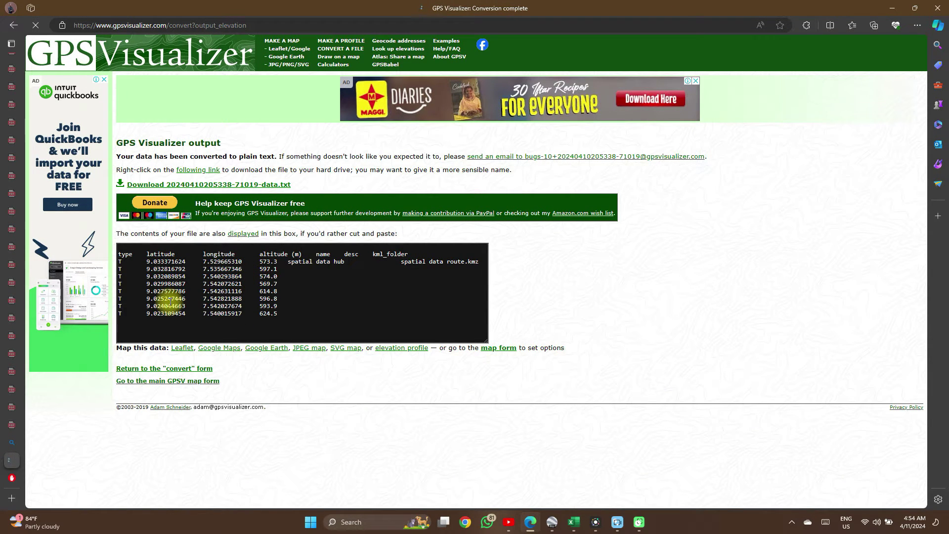
{"action": "key", "text": "ctrl+a"}
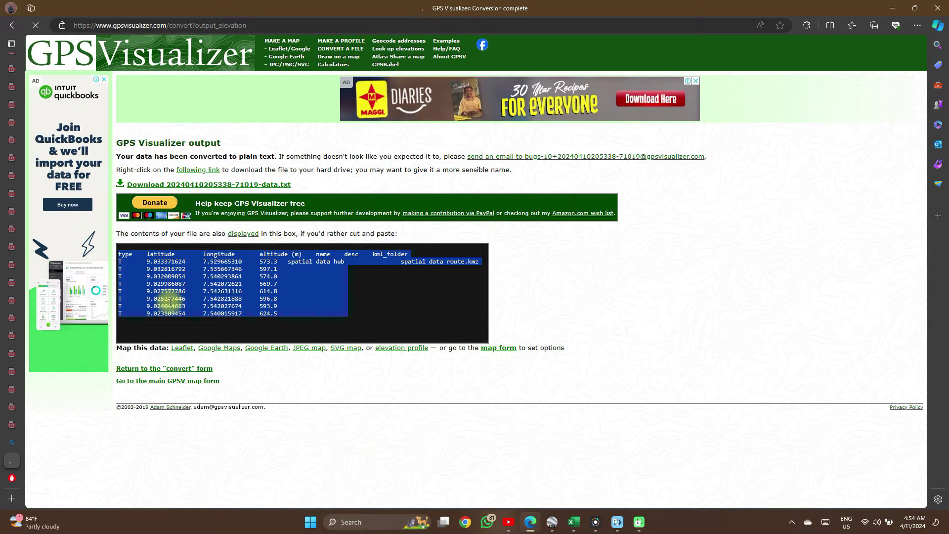
{"action": "left_click", "coordinate": [473, 402]}
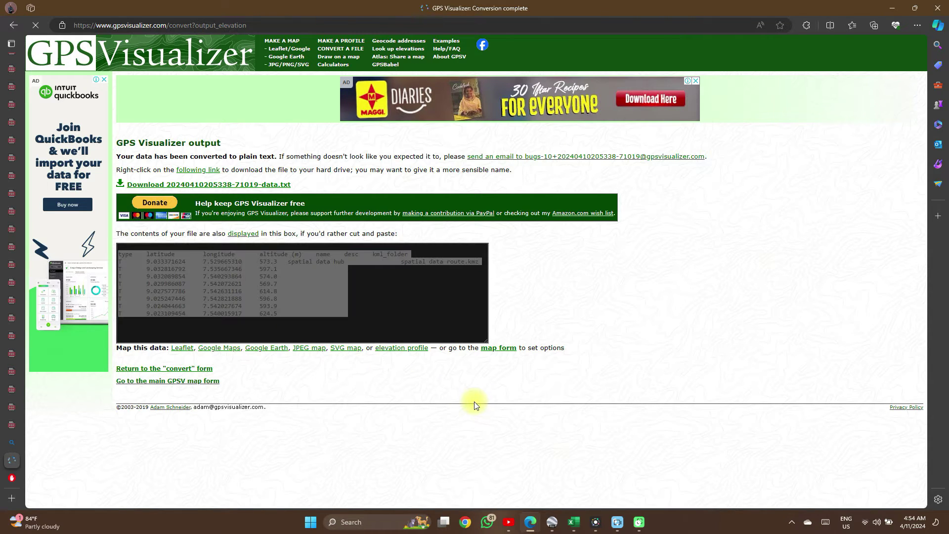
{"action": "left_click", "coordinate": [893, 8]}
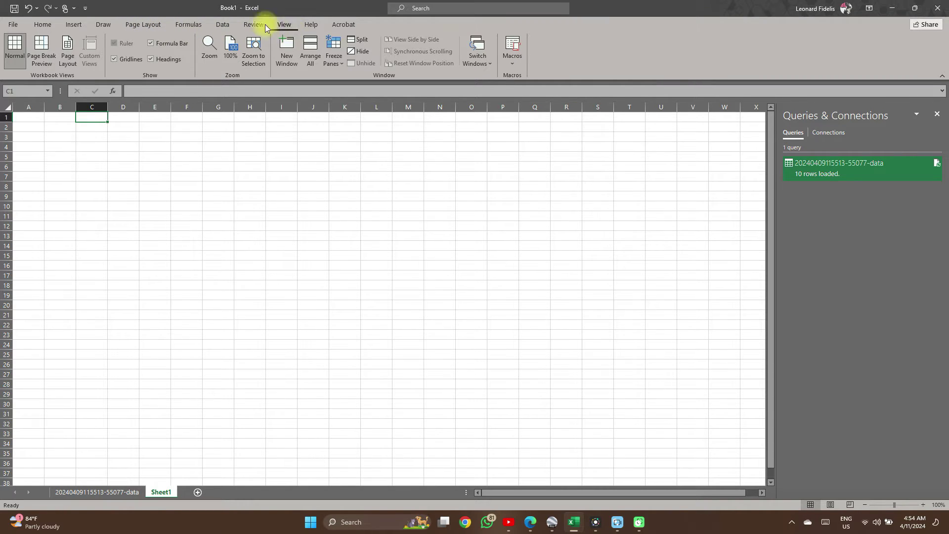
{"action": "left_click", "coordinate": [224, 24]}
{"action": "left_click", "coordinate": [43, 52]}
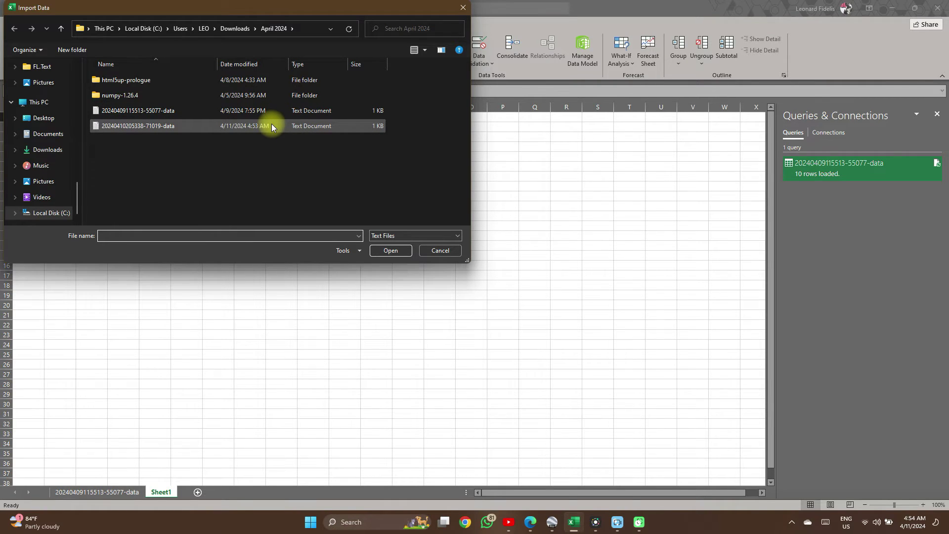
{"action": "left_click", "coordinate": [236, 126]}
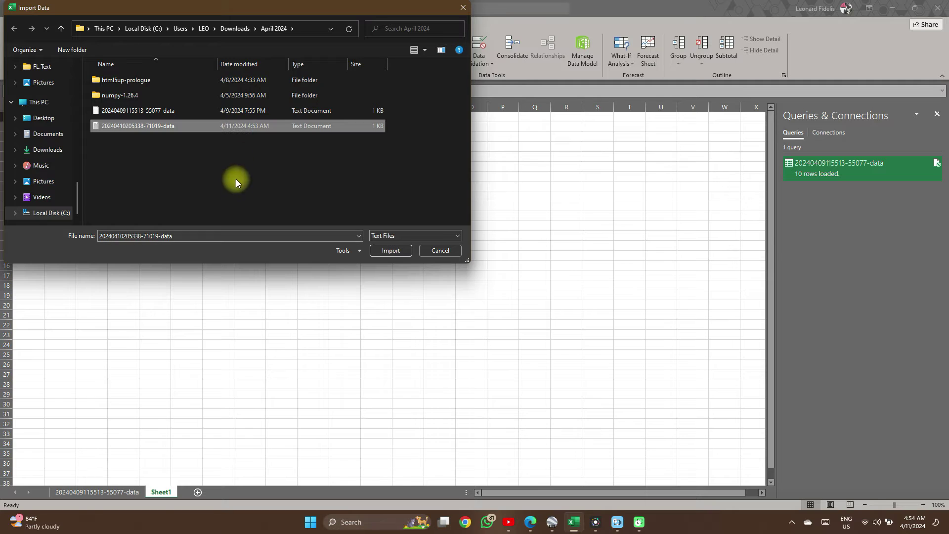
{"action": "left_click", "coordinate": [390, 251]}
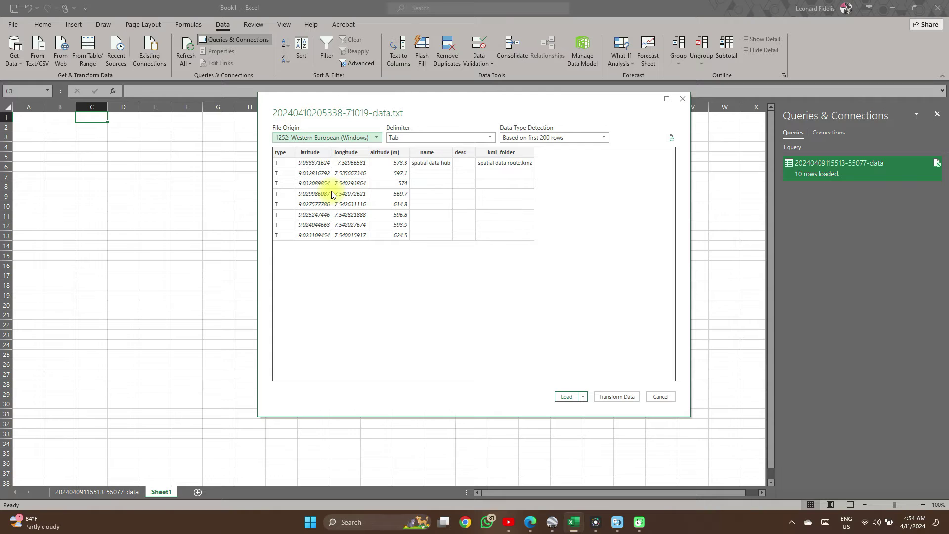
{"action": "left_click", "coordinate": [564, 398]}
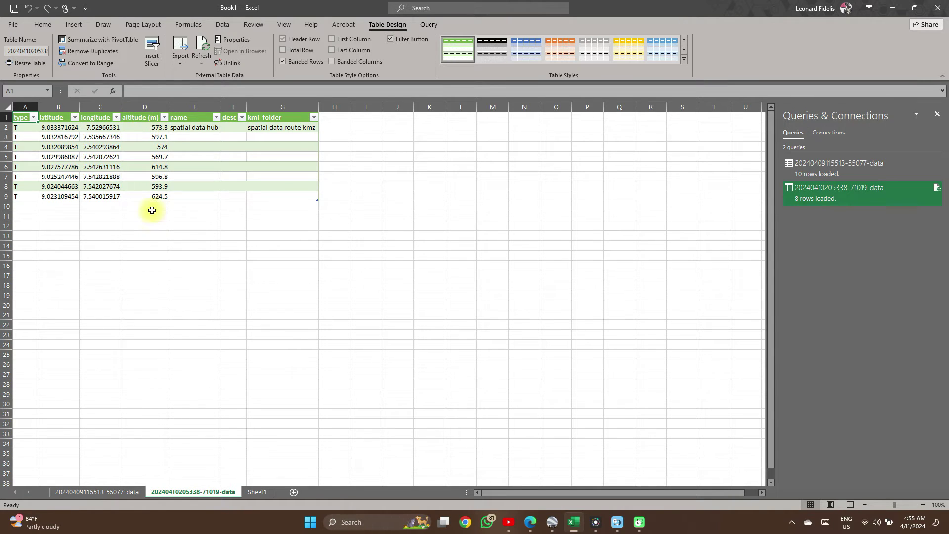
- Insert a new column before altitude (m) and number its rows 1 to 8 in D2:D9
{"action": "right_click", "coordinate": [141, 108]}
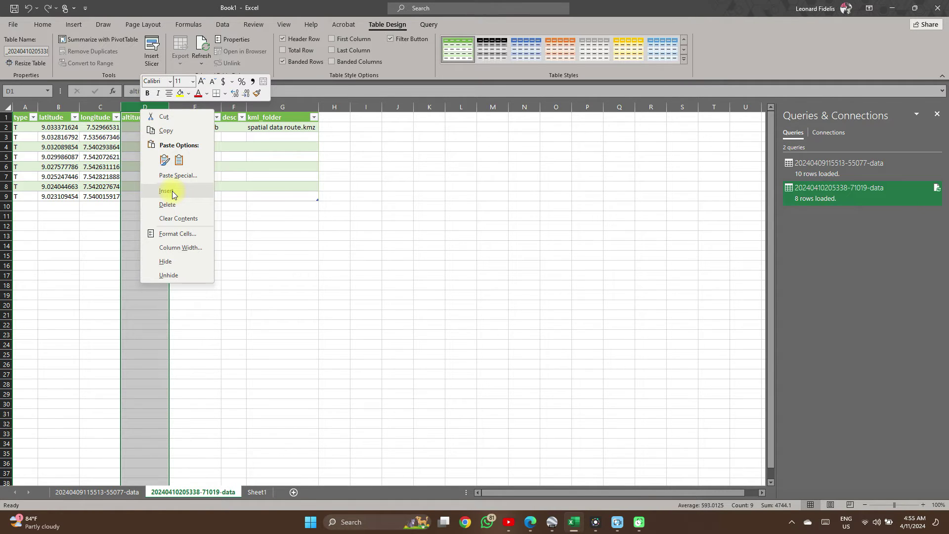
{"action": "left_click", "coordinate": [172, 190]}
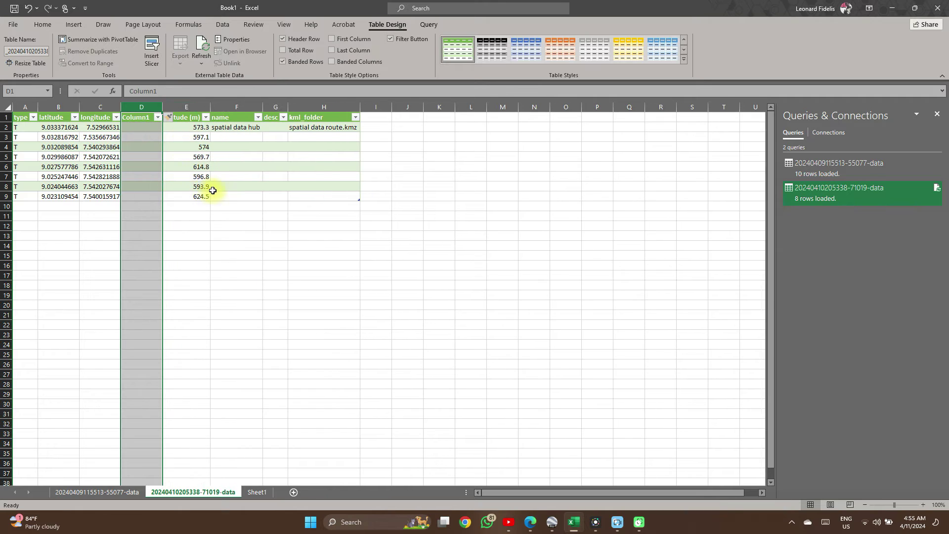
{"action": "left_click", "coordinate": [139, 130]}
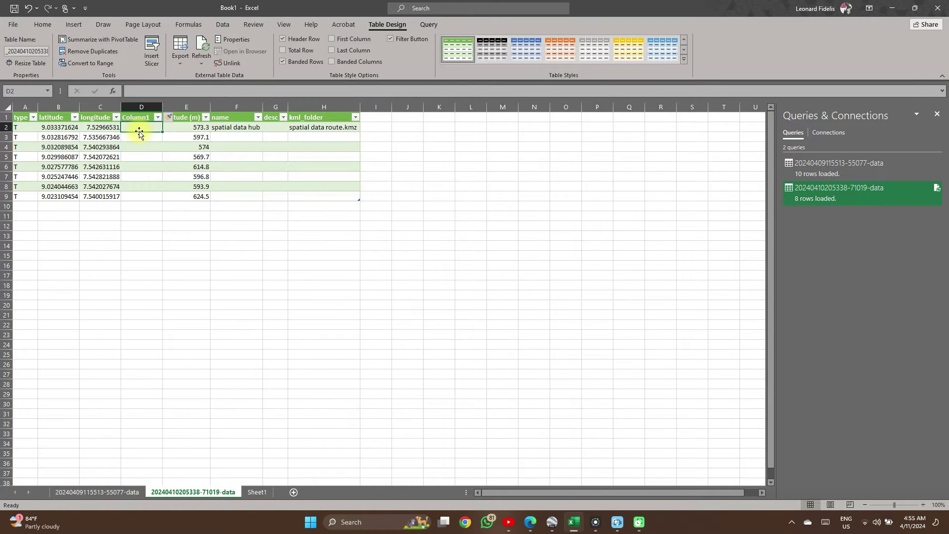
{"action": "type", "text": "1"}
{"action": "key", "text": "Return"}
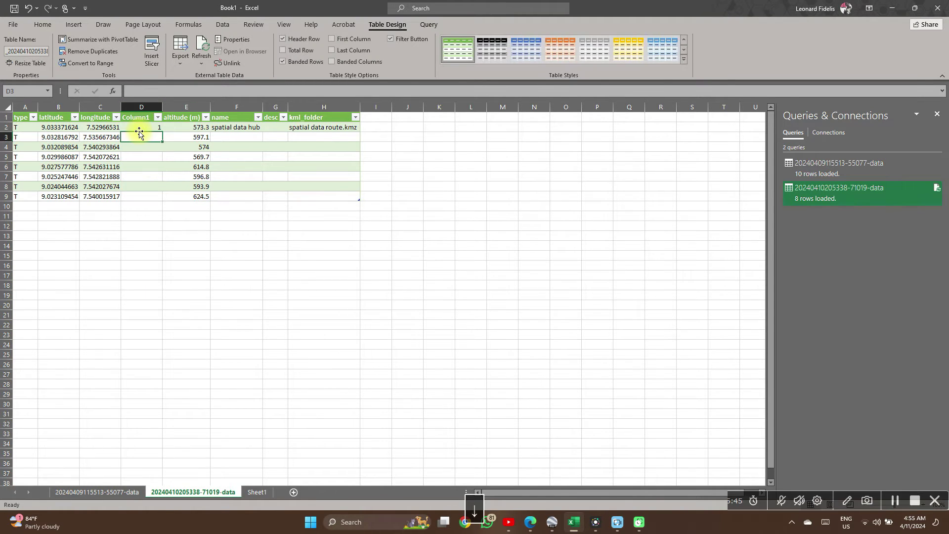
{"action": "type", "text": "2"}
{"action": "key", "text": "Return"}
{"action": "type", "text": "3"}
{"action": "key", "text": "Return"}
{"action": "type", "text": "4"}
{"action": "key", "text": "Return"}
{"action": "type", "text": "5"}
{"action": "key", "text": "Return"}
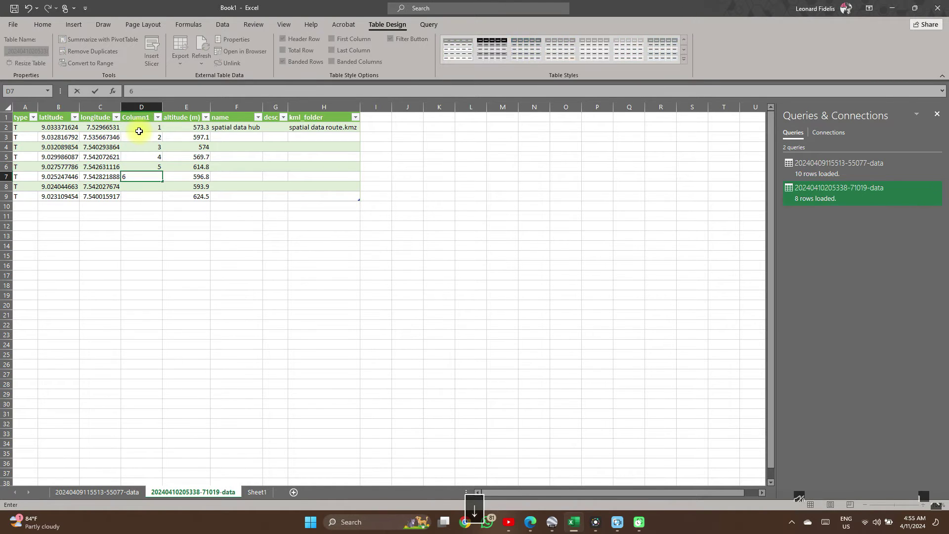
{"action": "type", "text": "6"}
{"action": "key", "text": "Return"}
{"action": "type", "text": "7"}
{"action": "key", "text": "Return"}
{"action": "type", "text": "8"}
{"action": "key", "text": "Return"}
{"action": "left_click", "coordinate": [196, 254]}
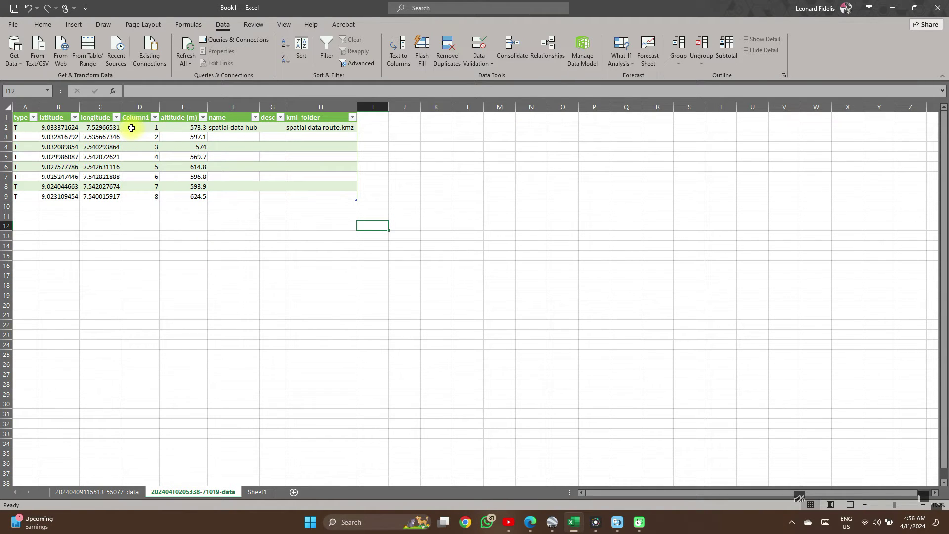
- Create a clustered column chart from the point numbers and altitudes in D2:E9 and place it around L5:S18
{"action": "left_click_drag", "start_coordinate": [131, 128], "coordinate": [195, 201]}
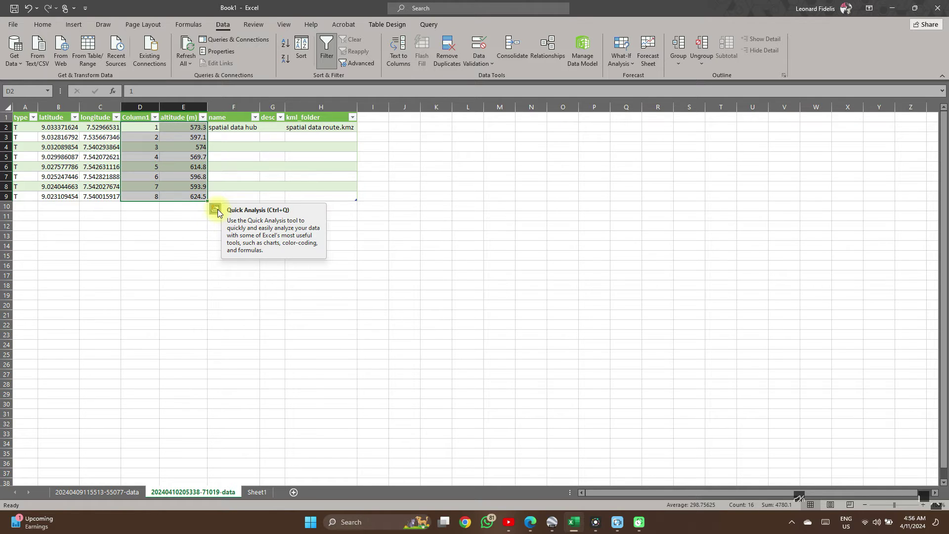
{"action": "key", "text": "ctrl+q"}
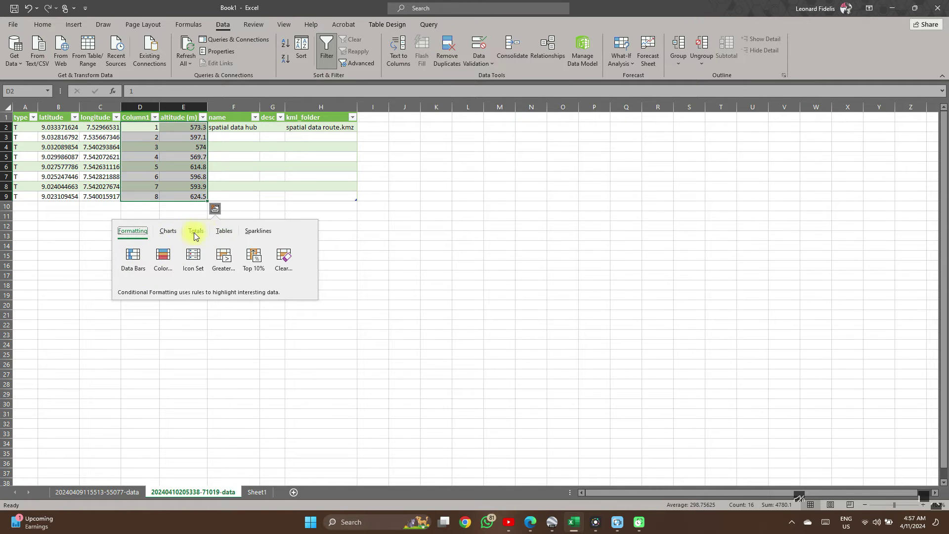
{"action": "left_click", "coordinate": [169, 231]}
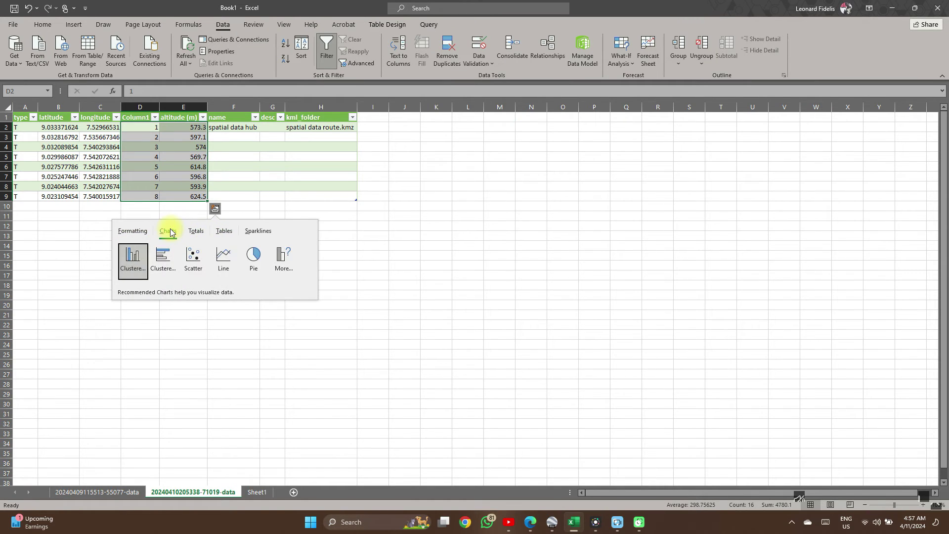
{"action": "left_click", "coordinate": [145, 267]}
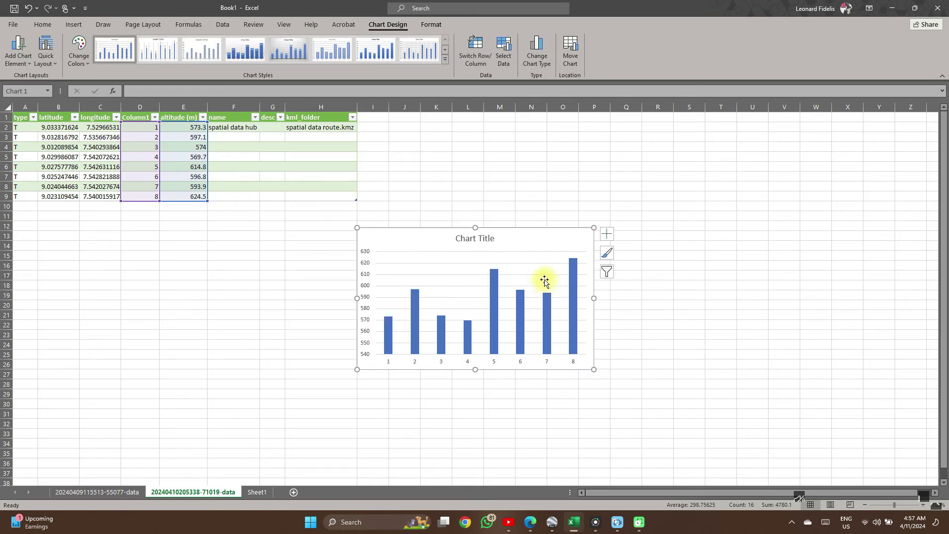
{"action": "left_click_drag", "start_coordinate": [537, 244], "coordinate": [652, 161]}
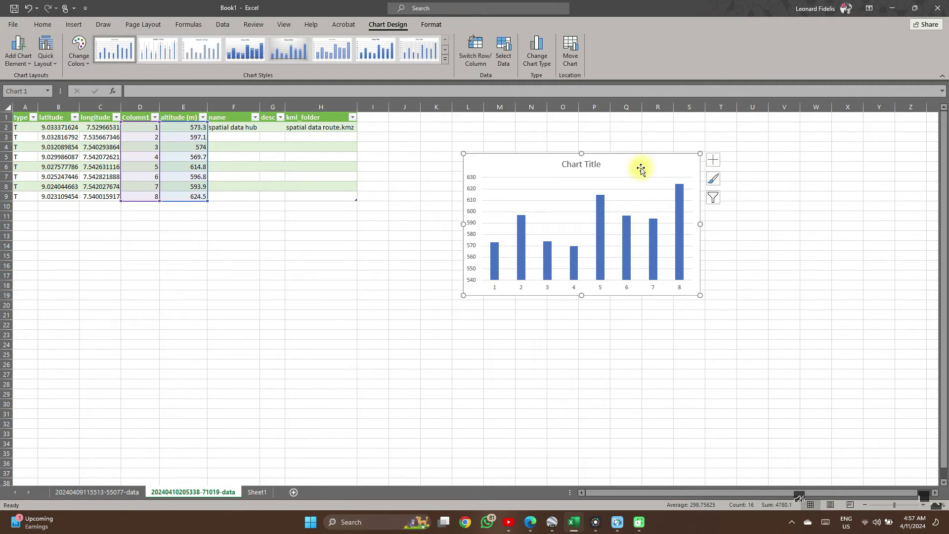
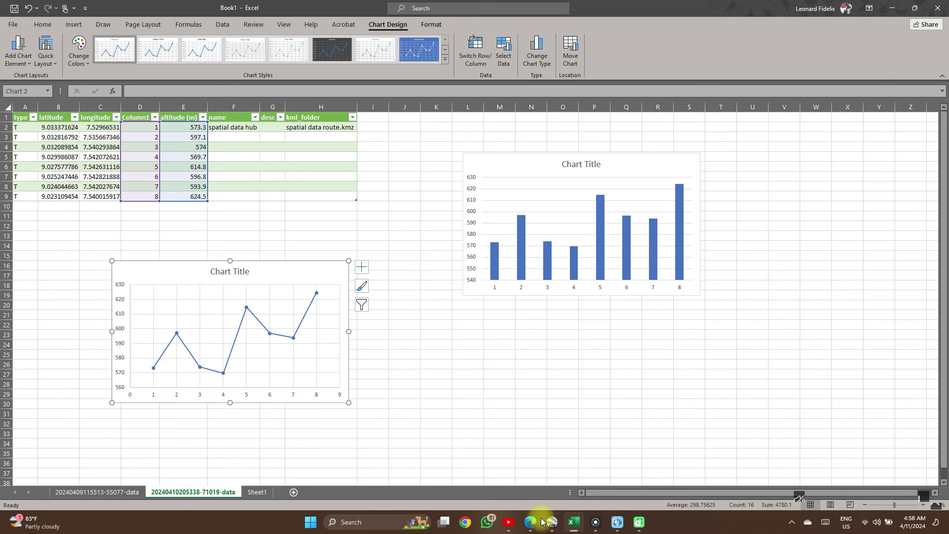
- Arrange Excel and Google Earth Pro side by side to compare the altitude line chart with the elevation profile, and maximize Google Earth Pro
{"action": "mouse_move", "coordinate": [552, 522]}
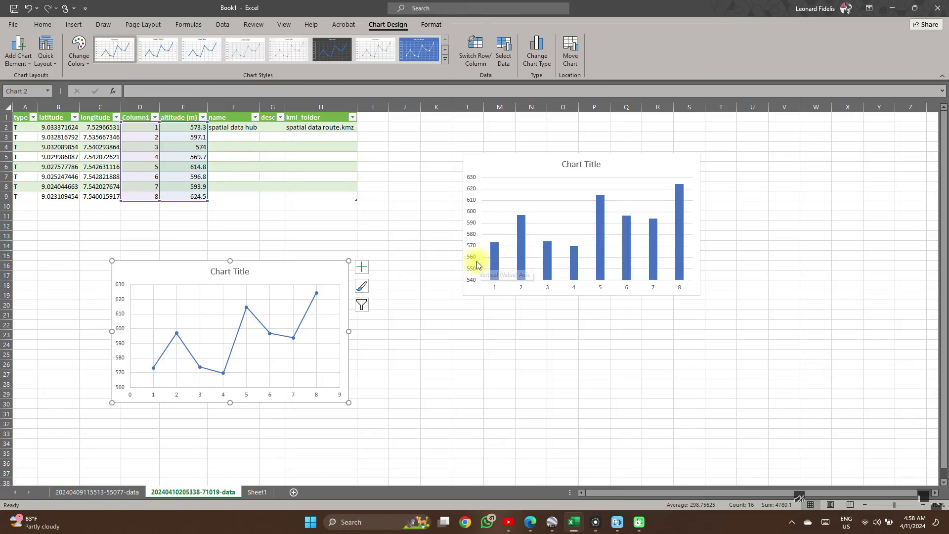
{"action": "key", "text": "super+Left"}
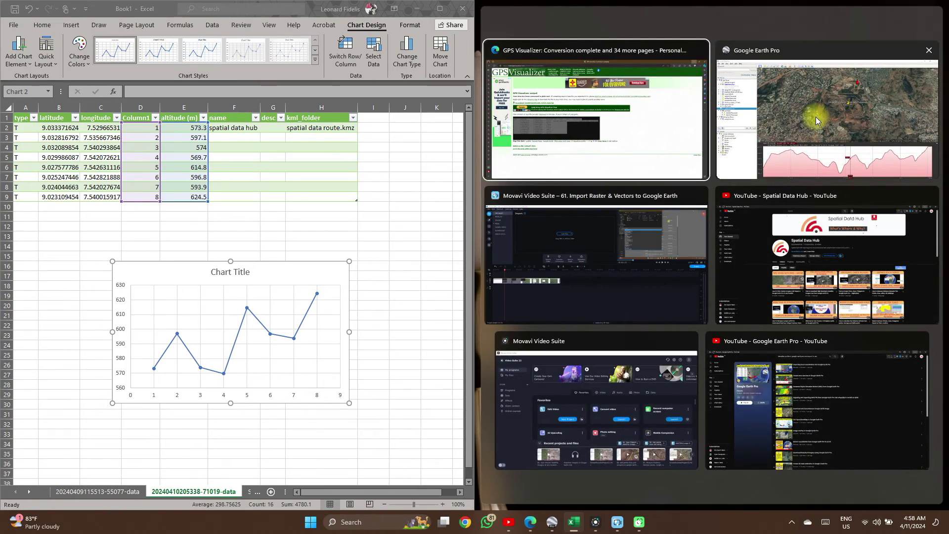
{"action": "left_click", "coordinate": [816, 117]}
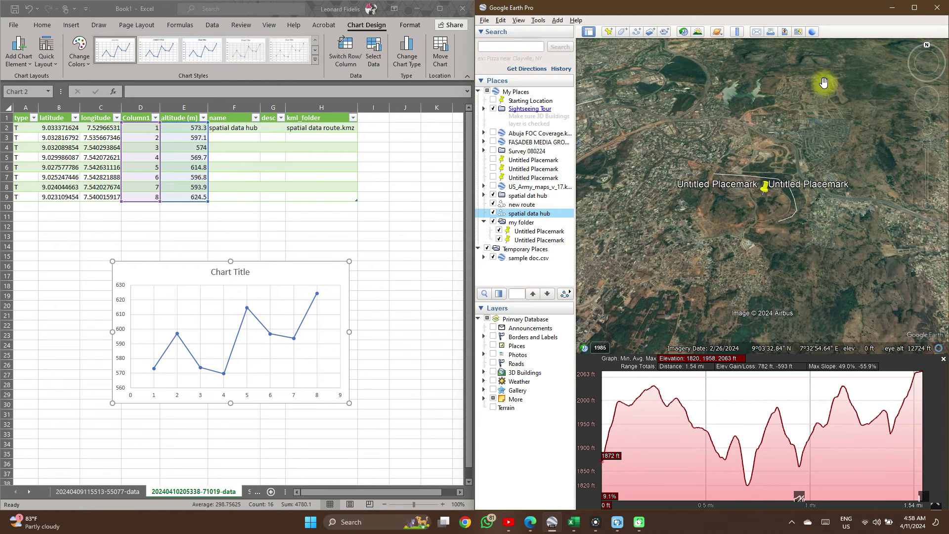
{"action": "left_click", "coordinate": [914, 8]}
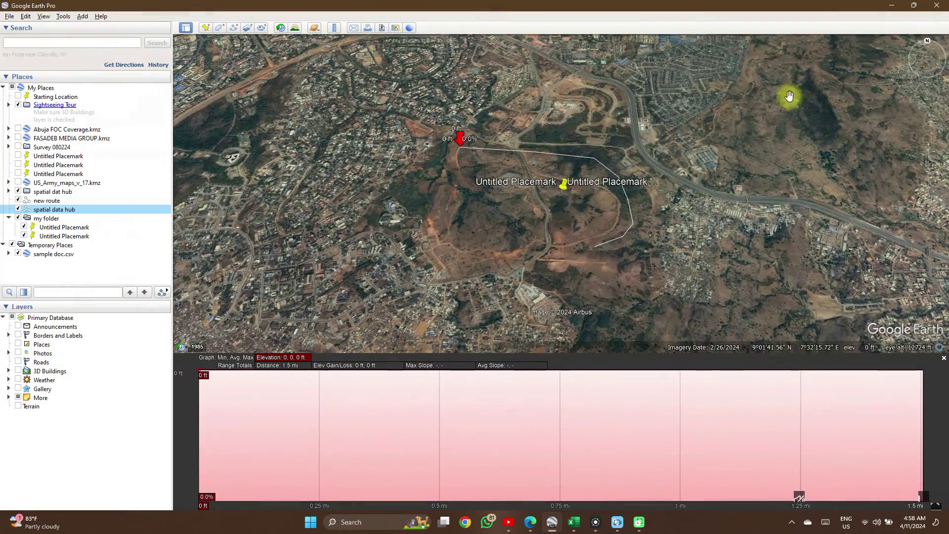
{"action": "scroll", "coordinate": [549, 212], "scroll_direction": "up", "scroll_amount": 2}
{"action": "scroll", "coordinate": [548, 211], "scroll_direction": "up", "scroll_amount": 1}
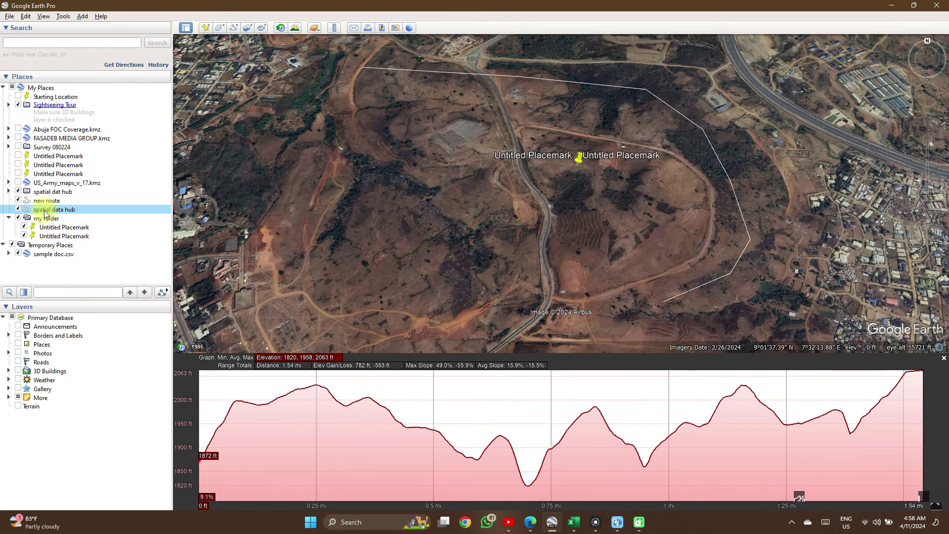
- Start a new path and place its points in a zigzag of four roughly north-south legs over the terrain southwest of the existing white path
{"action": "left_click", "coordinate": [234, 28]}
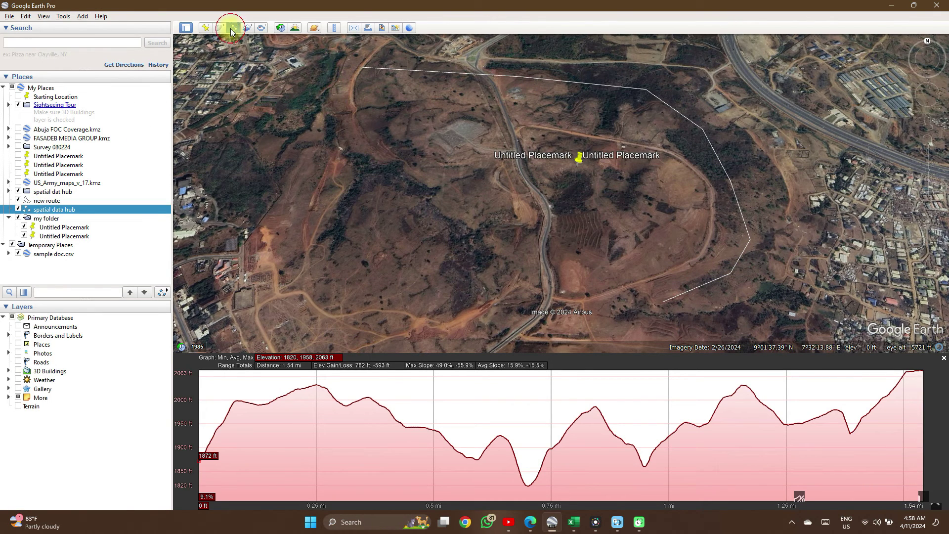
{"action": "left_click_drag", "start_coordinate": [220, 134], "coordinate": [192, 141]}
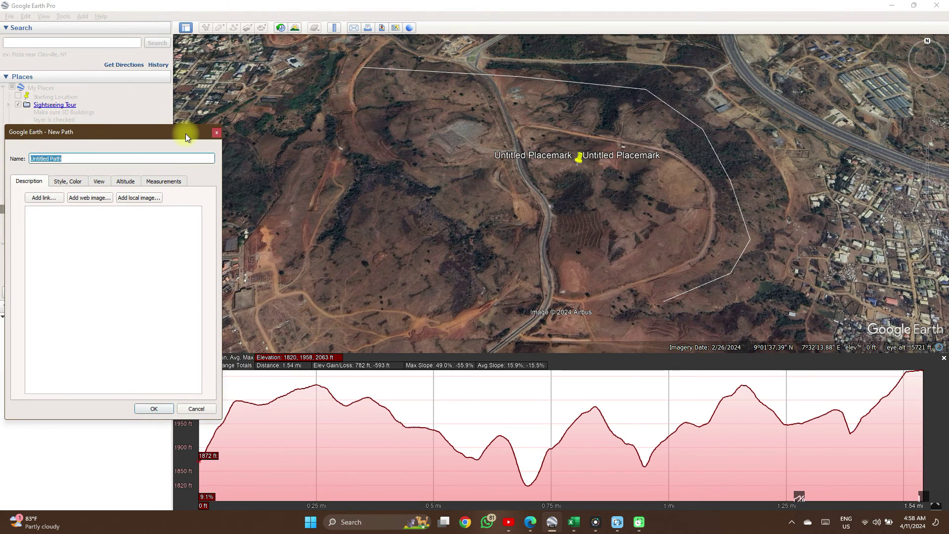
{"action": "scroll", "coordinate": [328, 243], "scroll_direction": "down", "scroll_amount": 3}
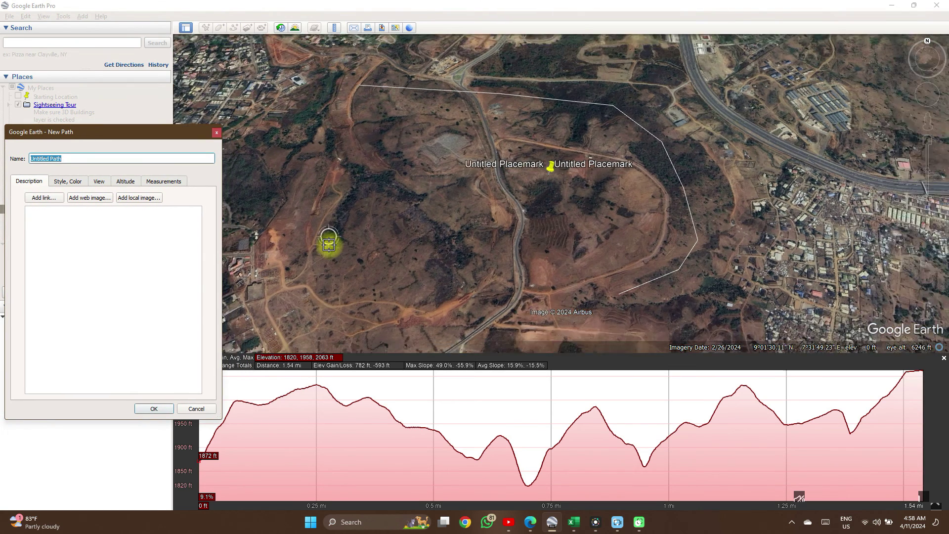
{"action": "left_click_drag", "start_coordinate": [310, 317], "coordinate": [296, 259]}
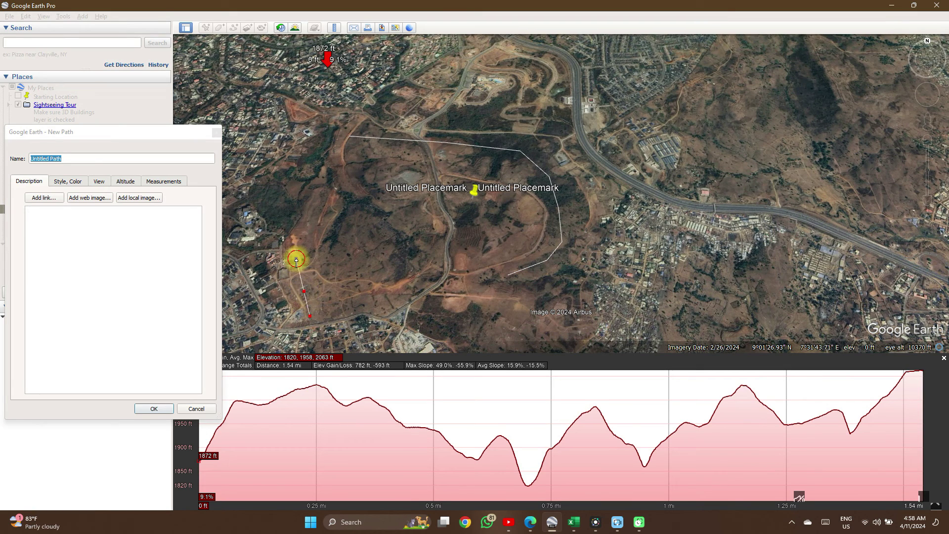
{"action": "left_click", "coordinate": [289, 237]}
{"action": "left_click", "coordinate": [296, 228]}
{"action": "left_click", "coordinate": [301, 246]}
{"action": "left_click", "coordinate": [310, 271]}
{"action": "left_click", "coordinate": [316, 305]}
{"action": "left_click", "coordinate": [318, 314]}
{"action": "left_click", "coordinate": [335, 316]}
{"action": "left_click", "coordinate": [329, 294]}
{"action": "left_click", "coordinate": [321, 268]}
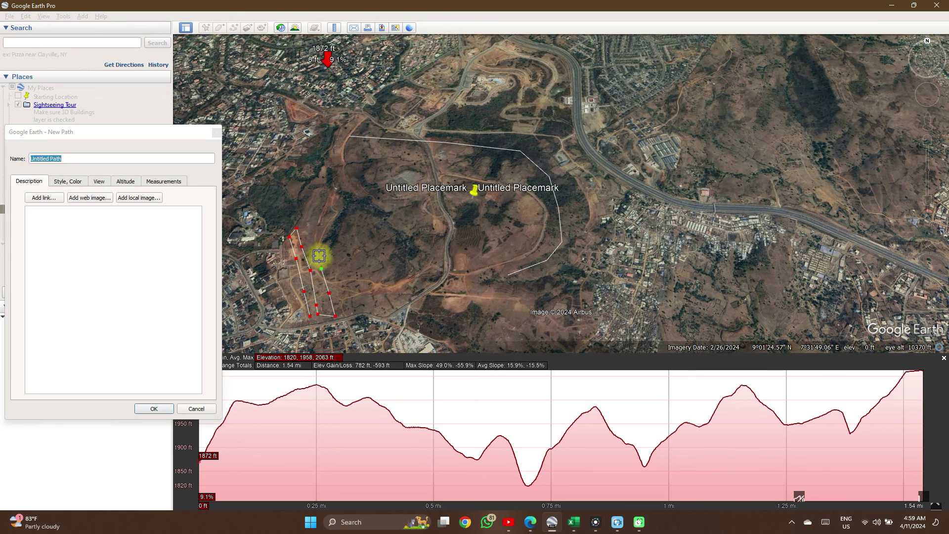
{"action": "left_click", "coordinate": [317, 250]}
{"action": "left_click", "coordinate": [308, 224]}
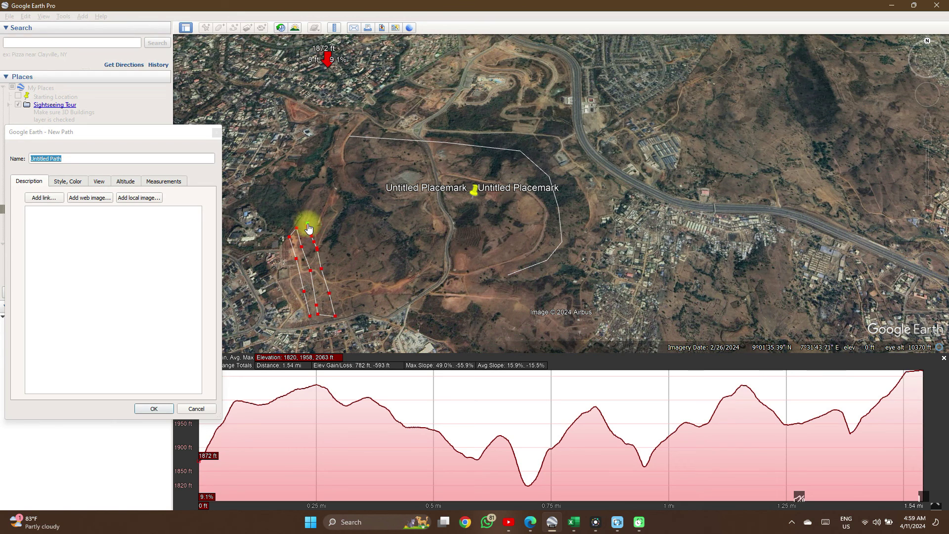
{"action": "left_click", "coordinate": [310, 213]}
{"action": "left_click", "coordinate": [320, 223]}
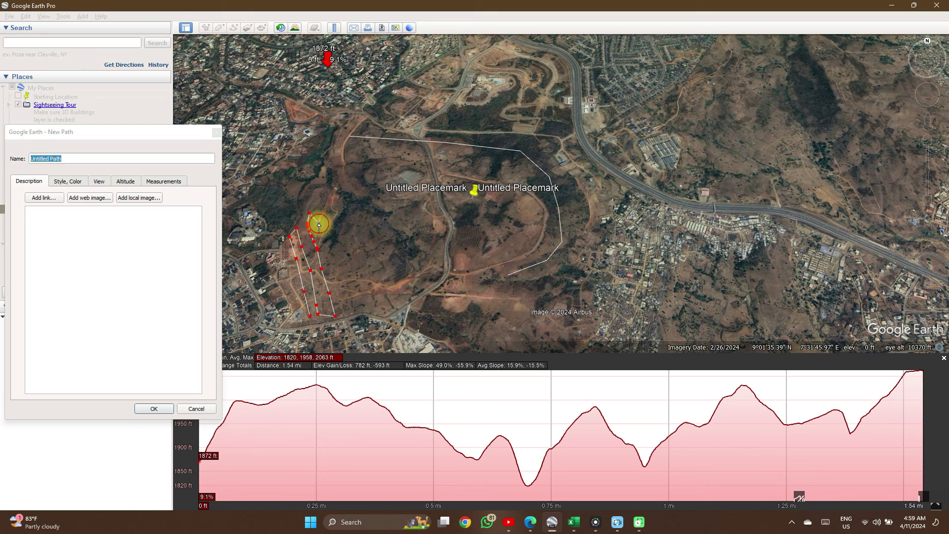
{"action": "left_click", "coordinate": [330, 243]}
{"action": "left_click", "coordinate": [338, 276]}
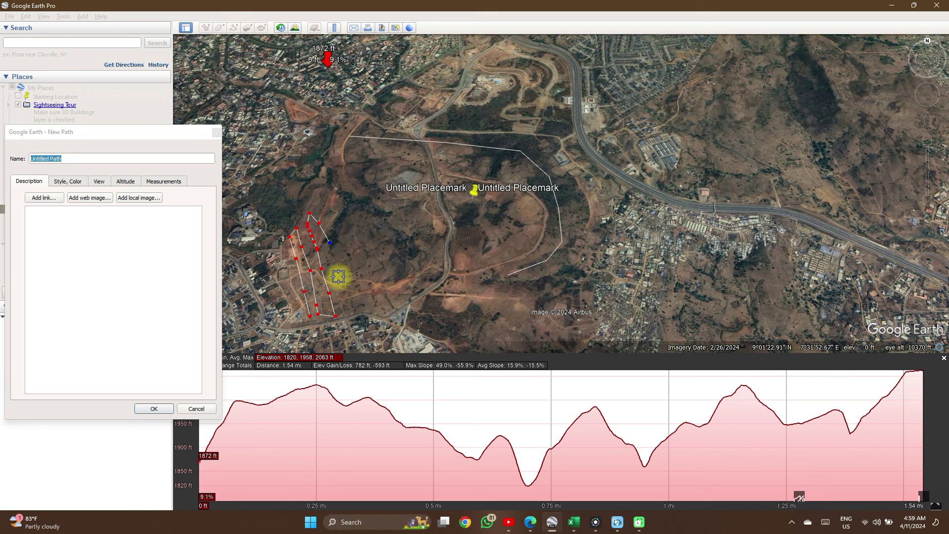
{"action": "left_click", "coordinate": [351, 313]}
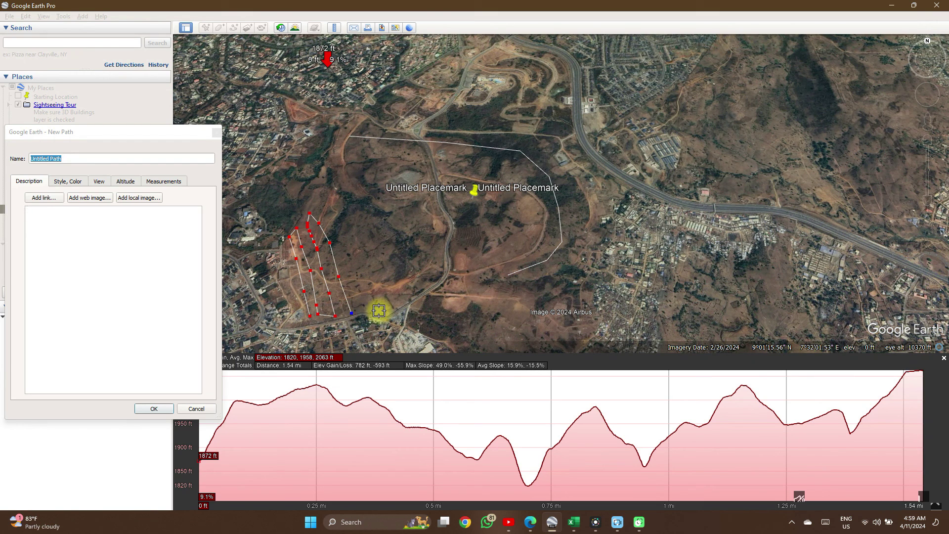